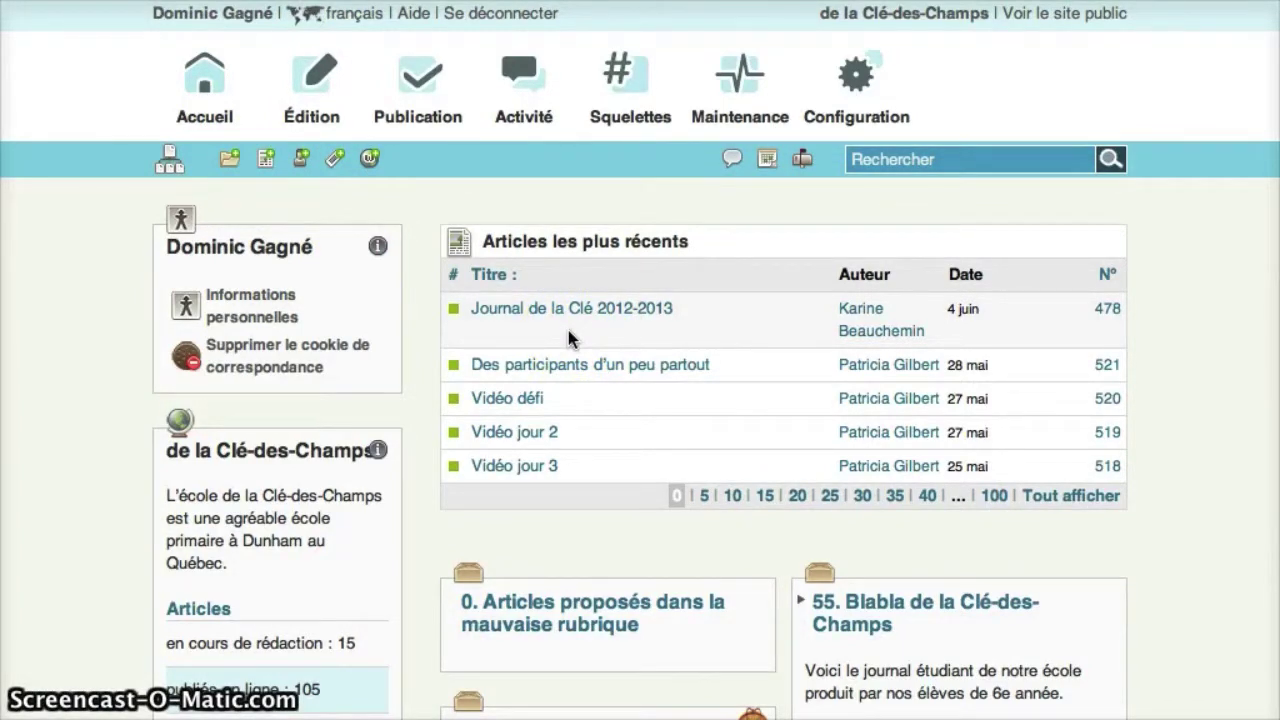
- Examine the home dashboard's recent articles, site statistics and list of rubriques
scroll(939, 570, down, 5)
scroll(939, 570, up, 5)
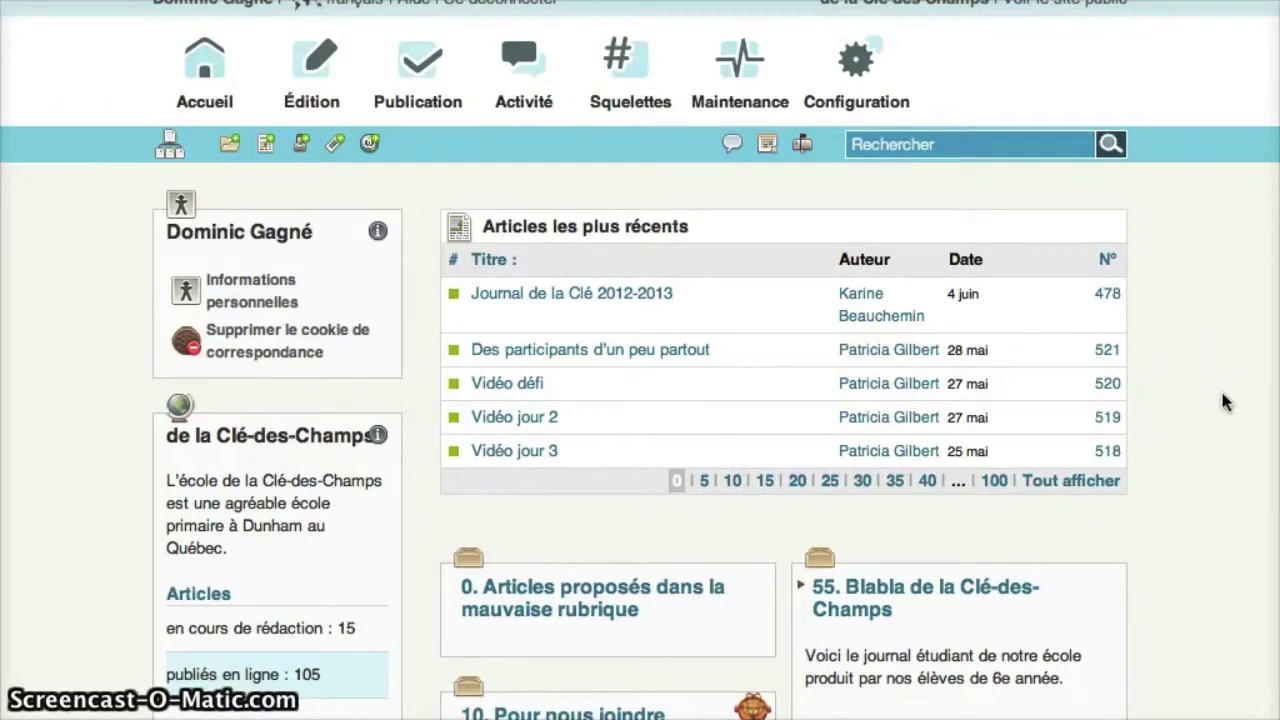
scroll(1224, 403, down, 3)
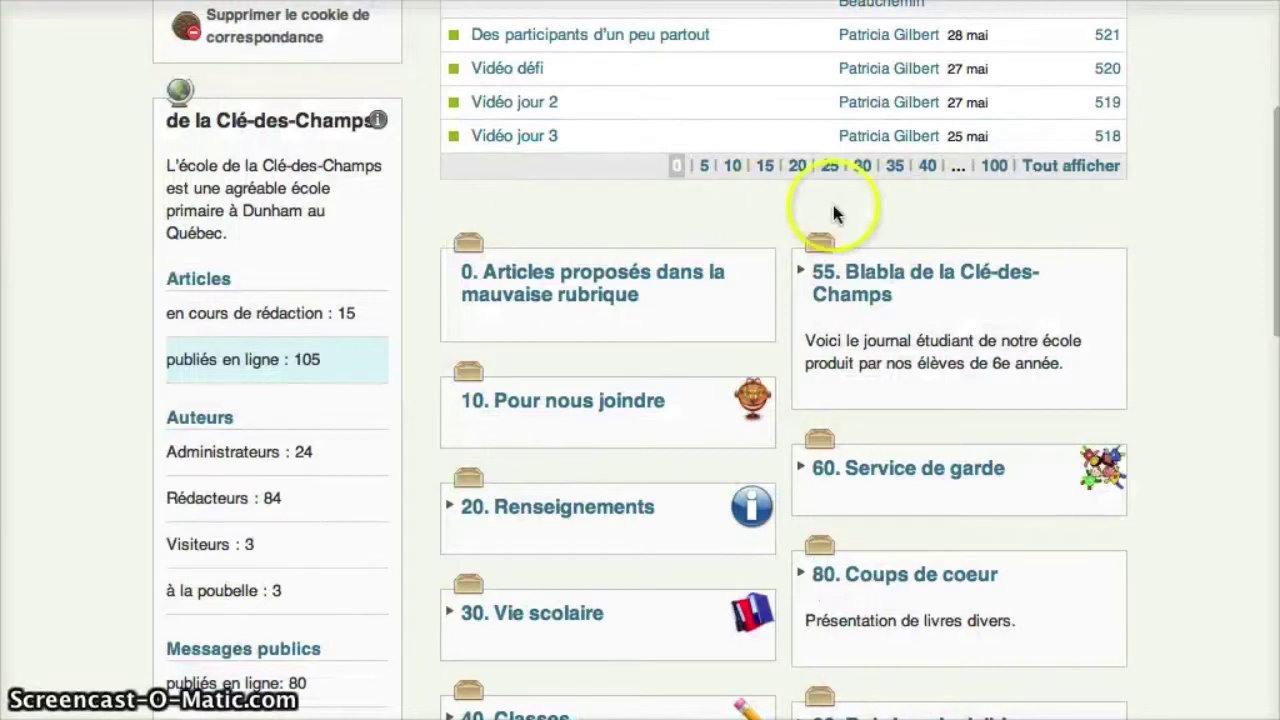
scroll(840, 210, up, 3)
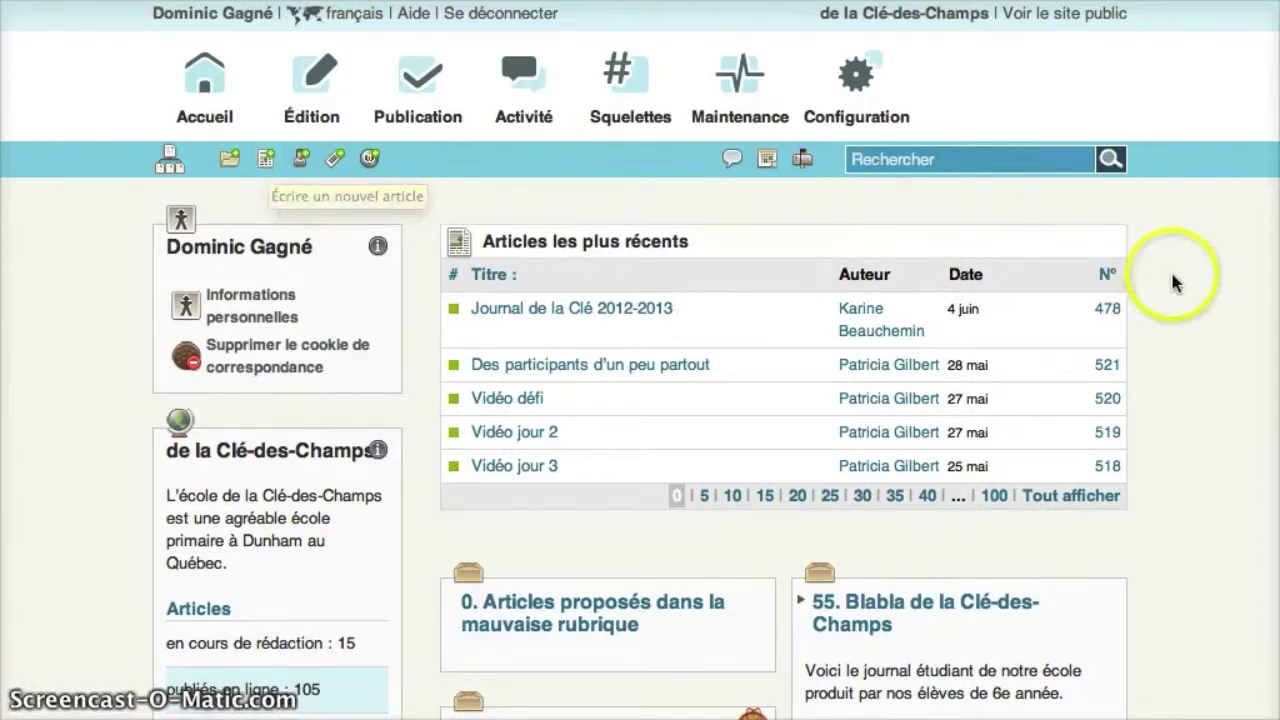
scroll(1176, 290, down, 3)
scroll(1176, 290, up, 3)
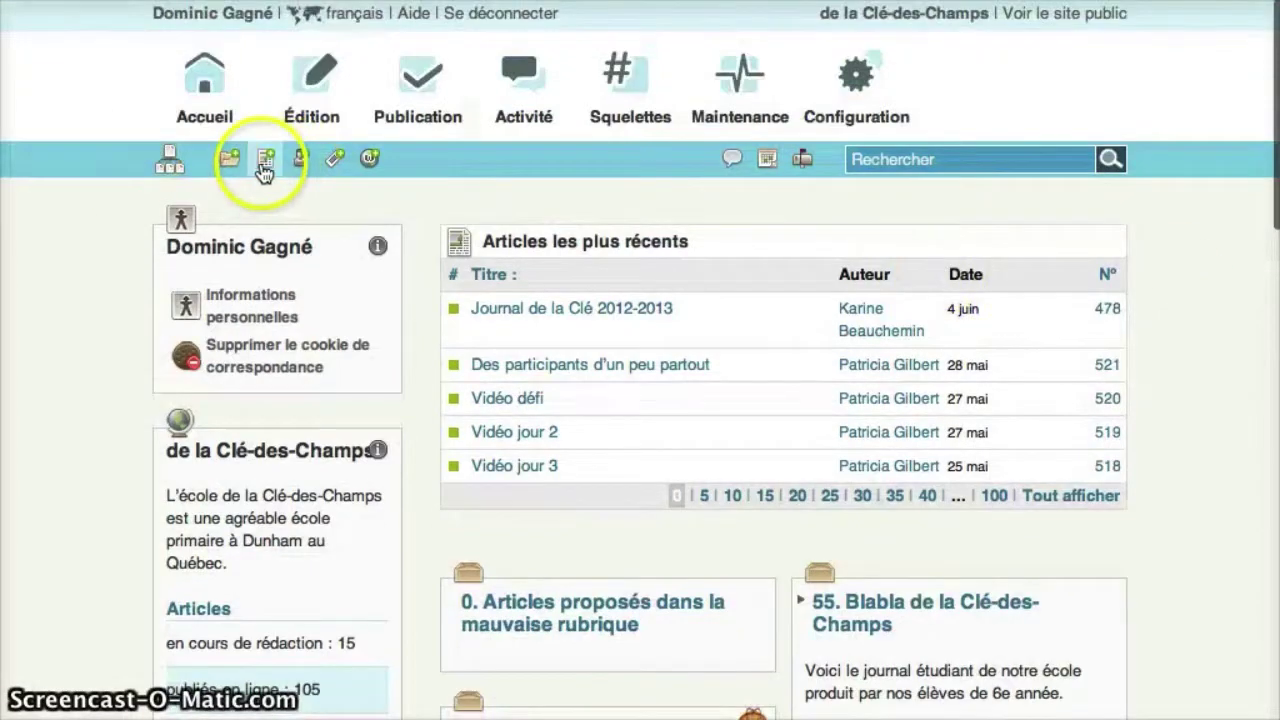
scroll(1208, 331, down, 6)
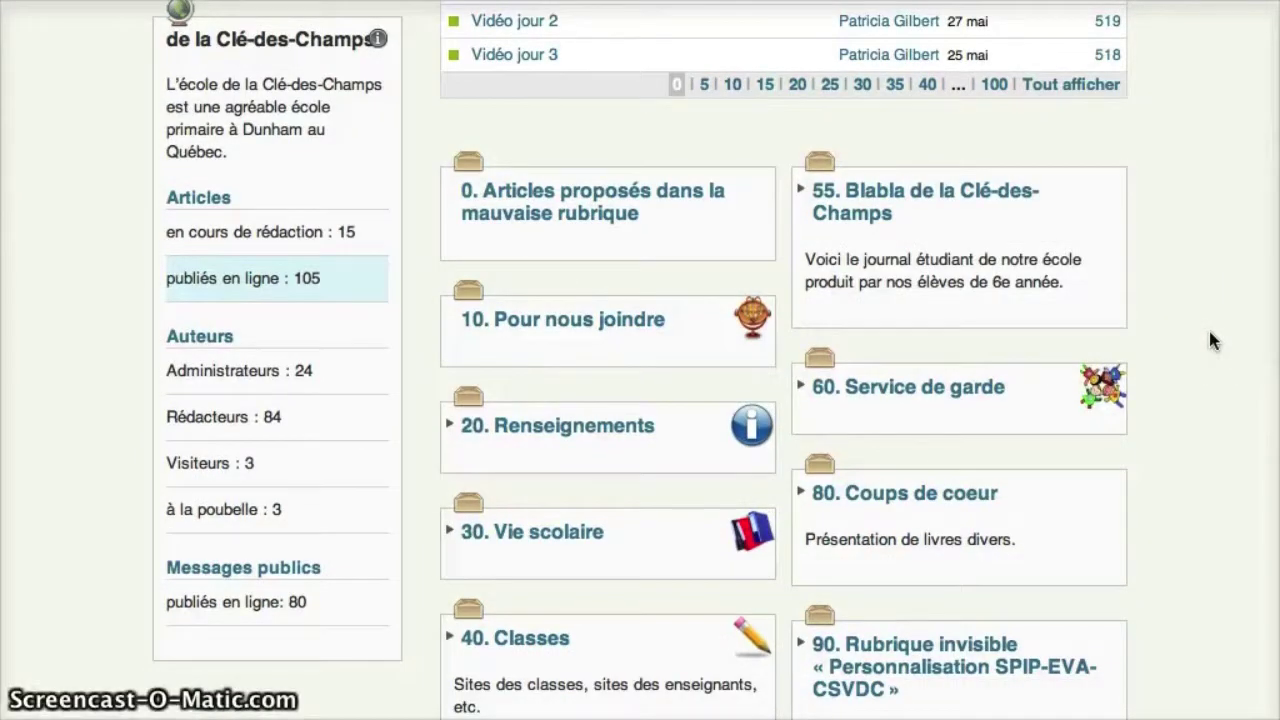
scroll(1212, 341, up, 3)
- Open the Classe 501 rubrique inside the 3e cycle section of 40. Classes
scroll(1212, 341, down, 4)
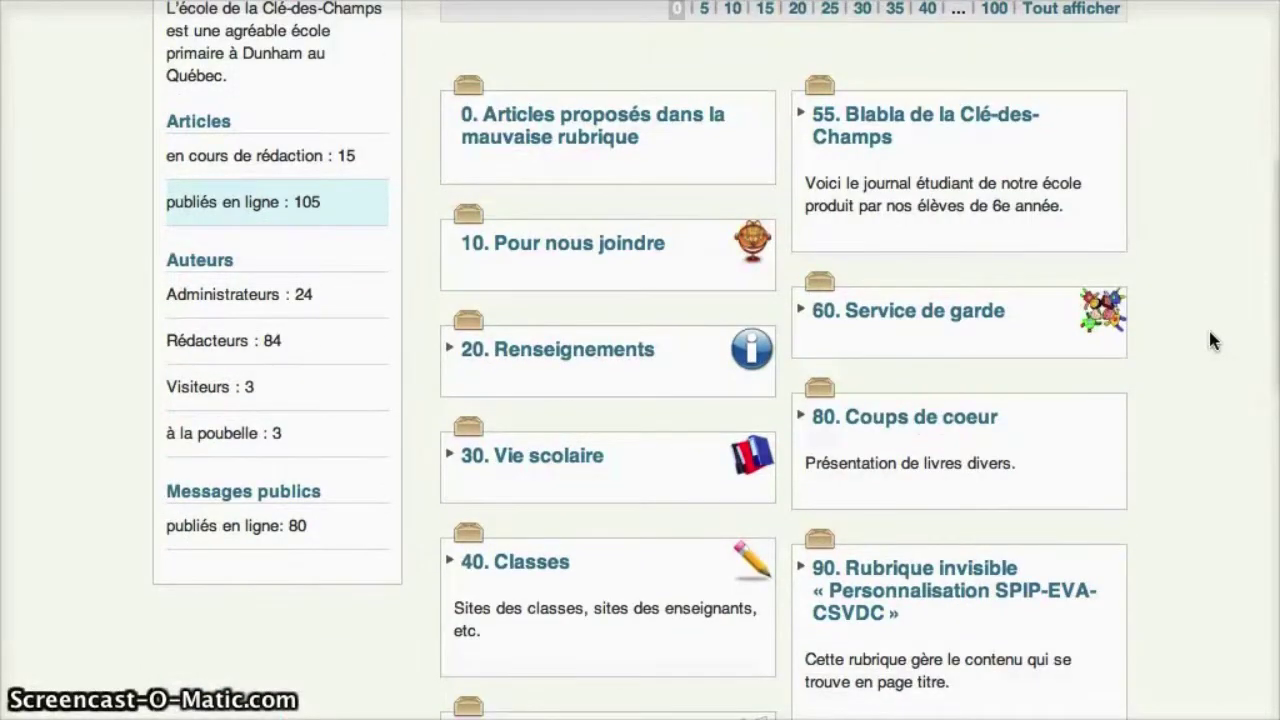
scroll(1208, 327, down, 2)
click(545, 460)
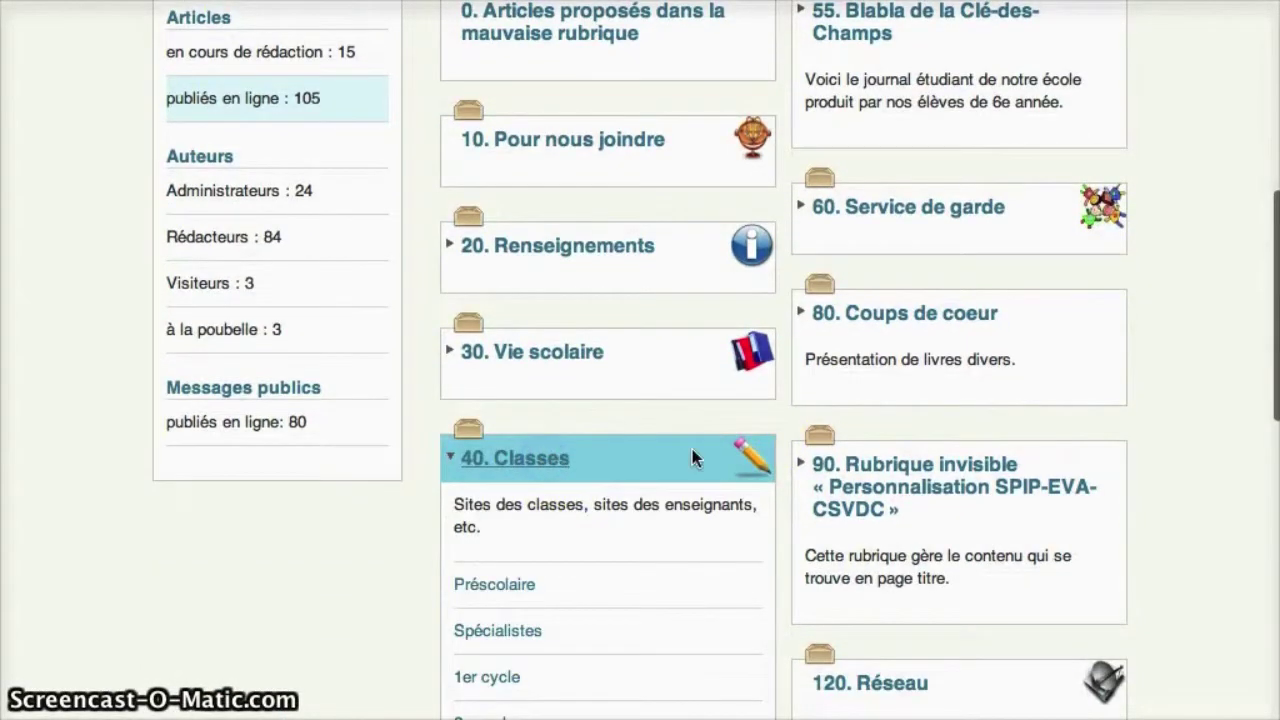
click(692, 458)
scroll(698, 455, down, 10)
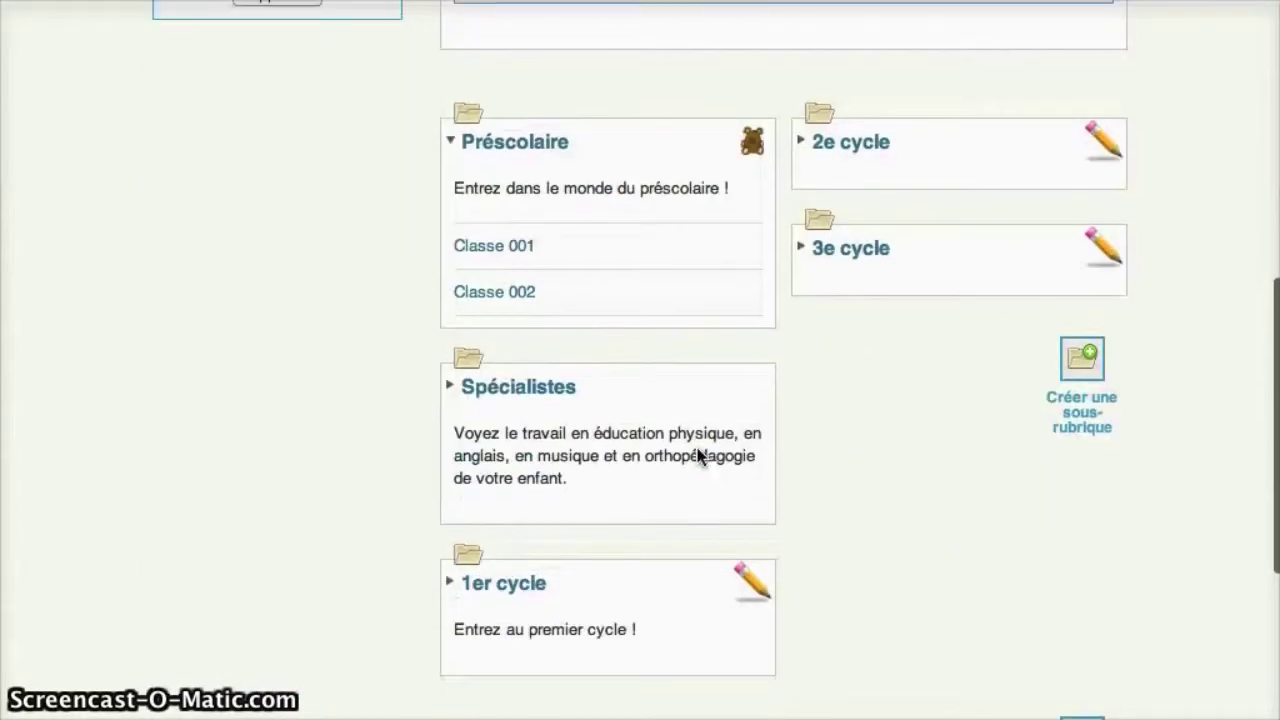
click(817, 253)
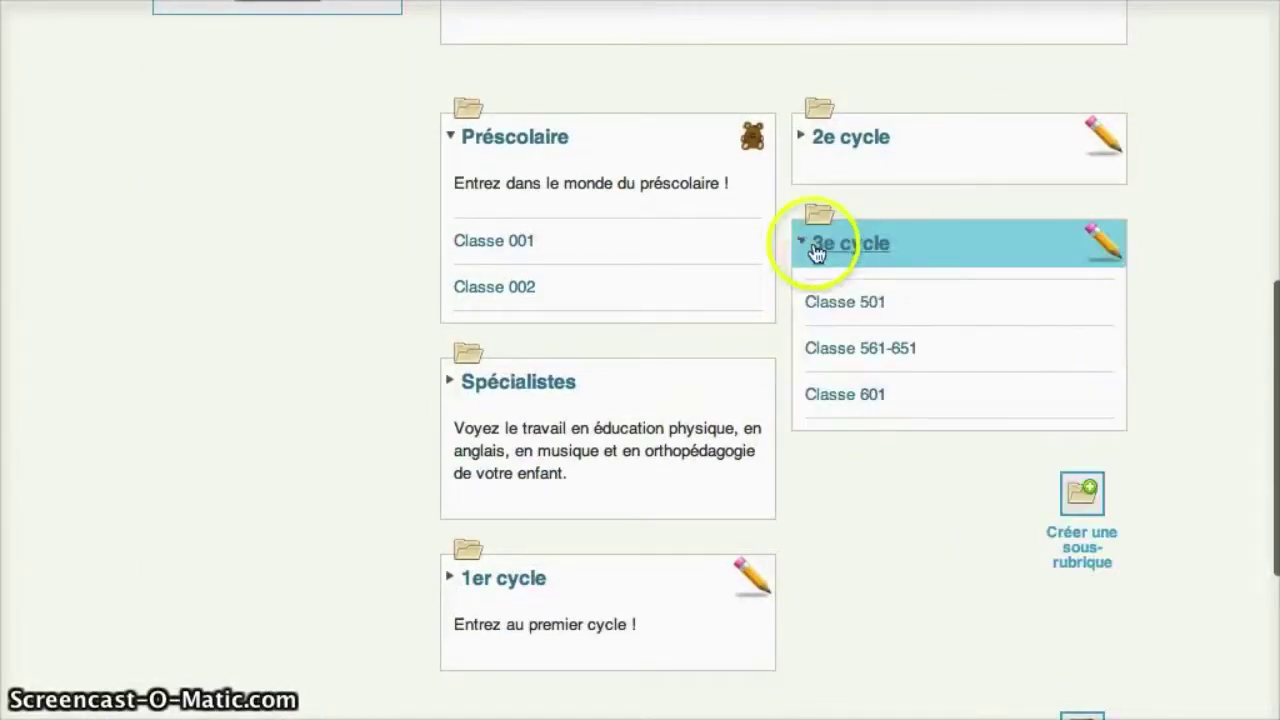
click(823, 303)
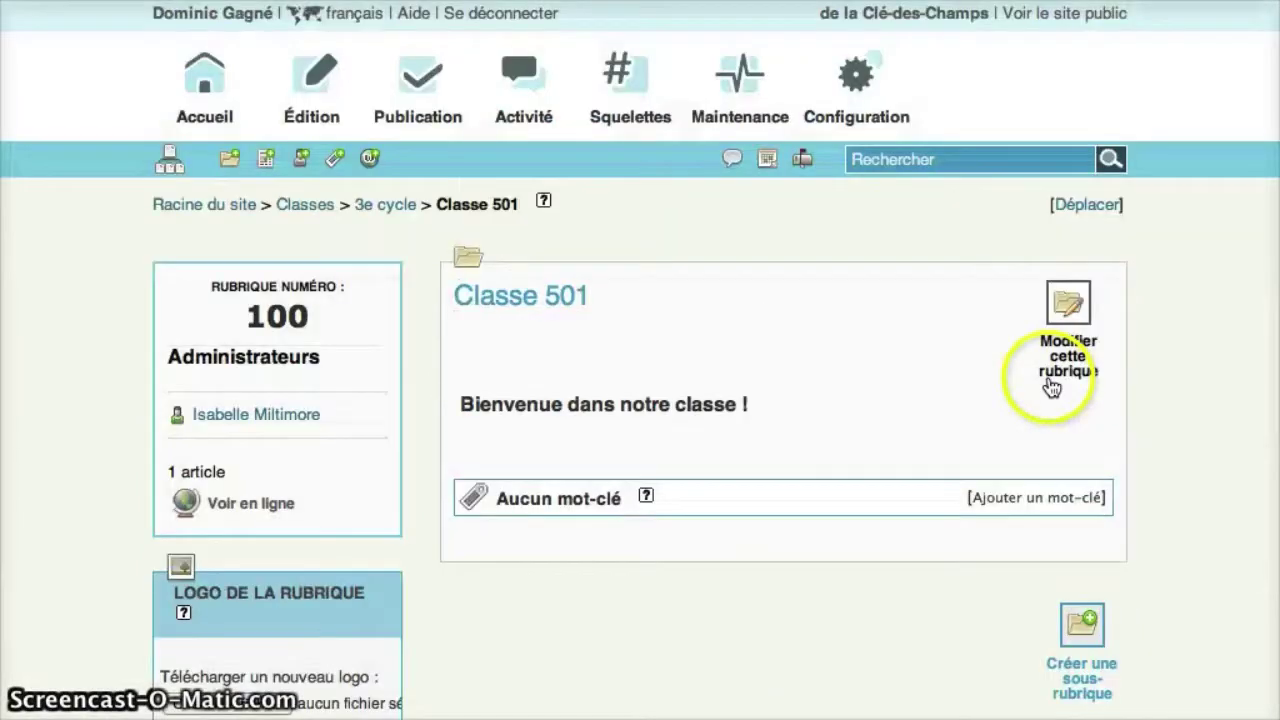
- Start a new article from the Classe 501 rubrique and review the fields of its form
scroll(732, 485, down, 1)
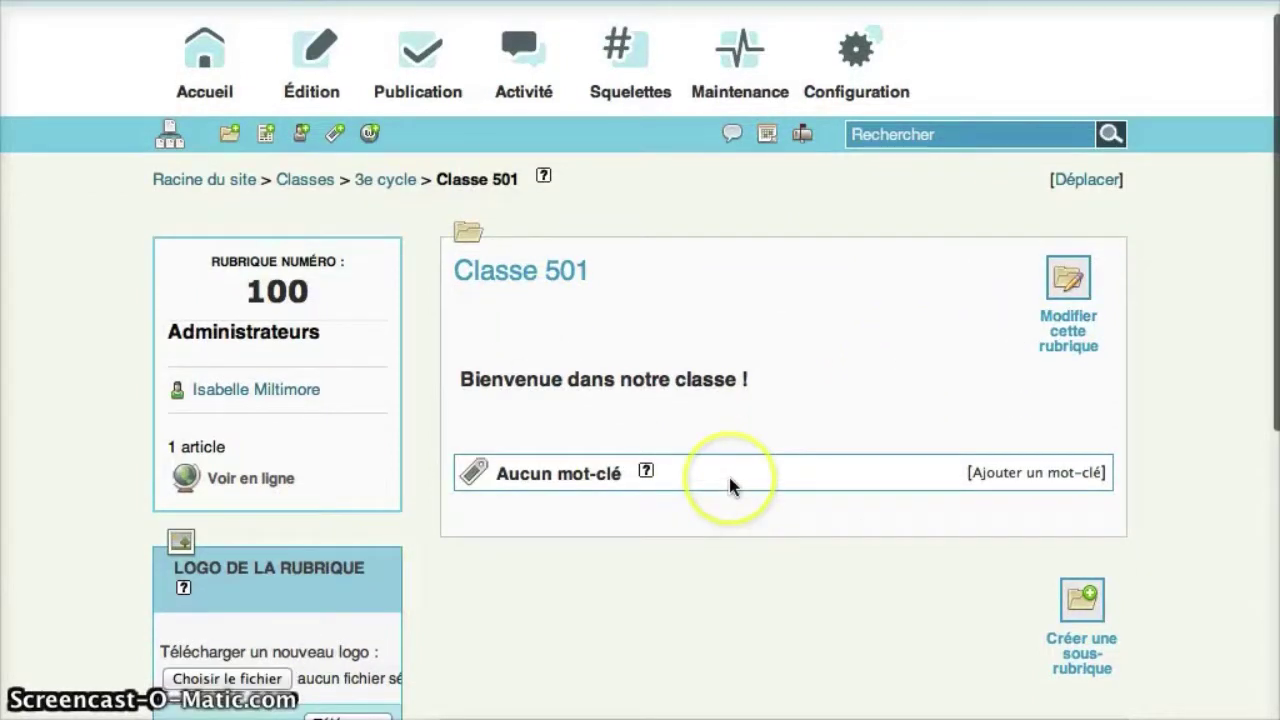
scroll(730, 482, down, 5)
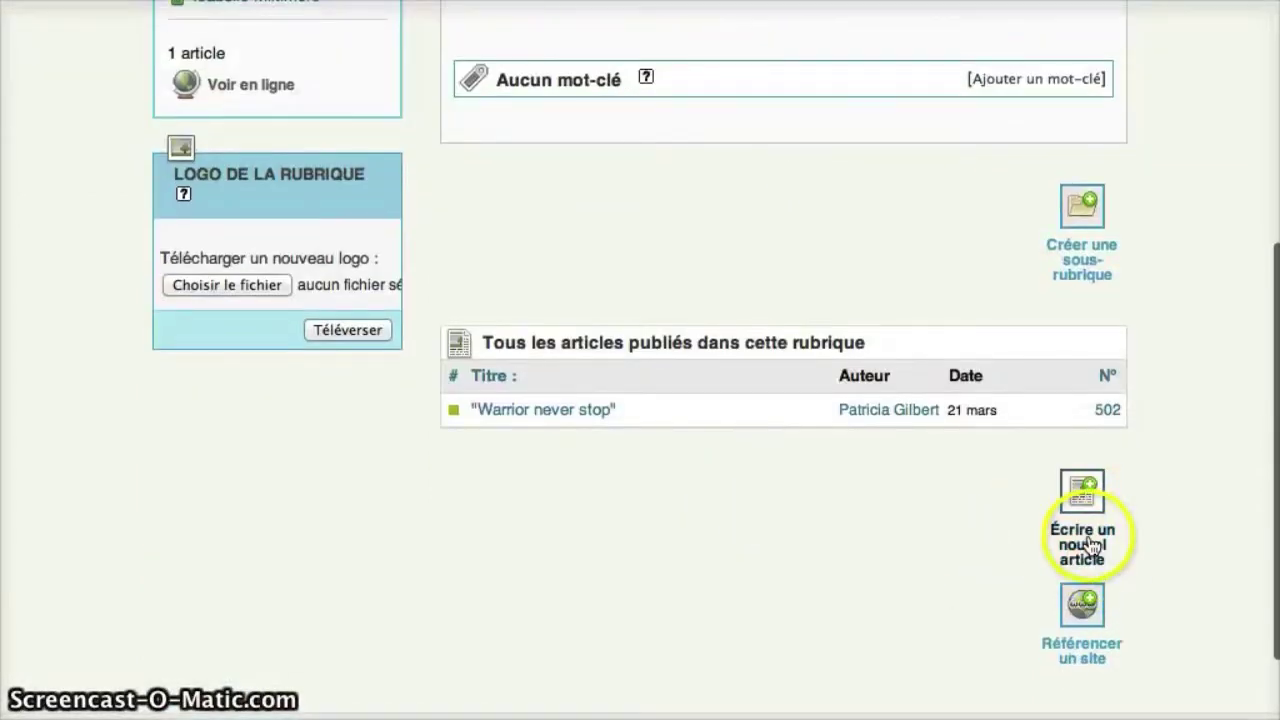
click(1087, 556)
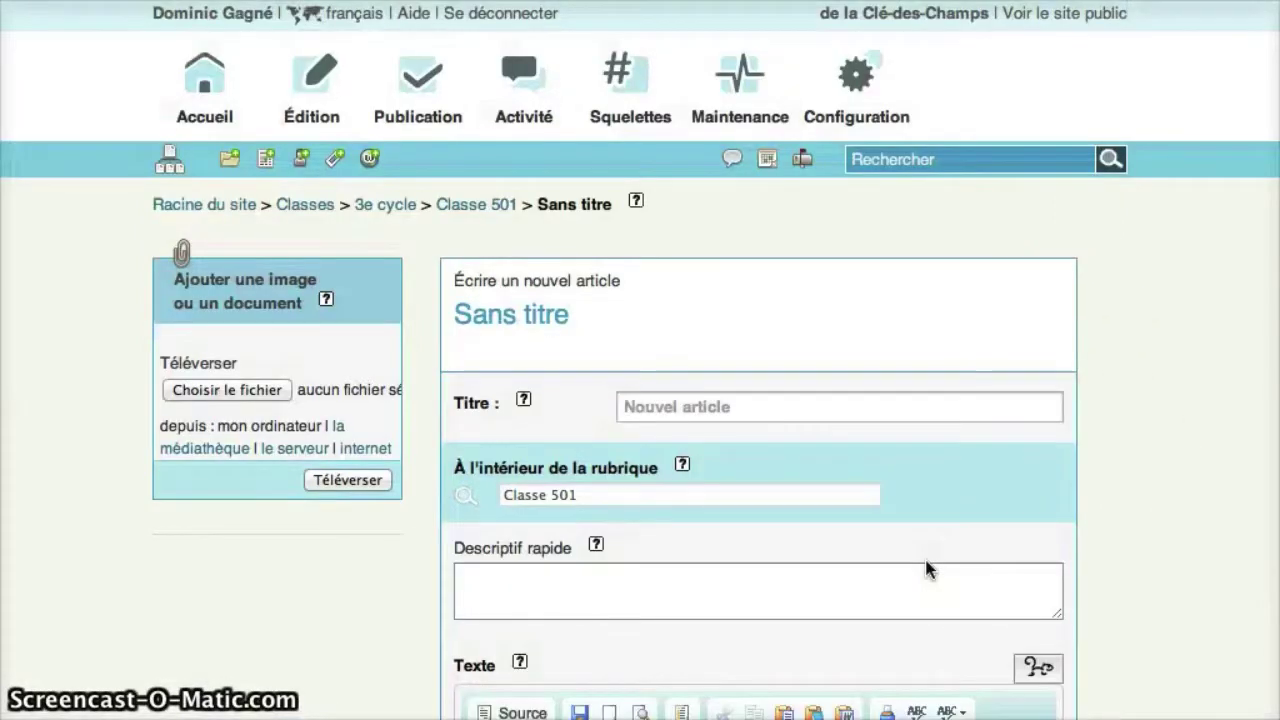
scroll(926, 568, down, 5)
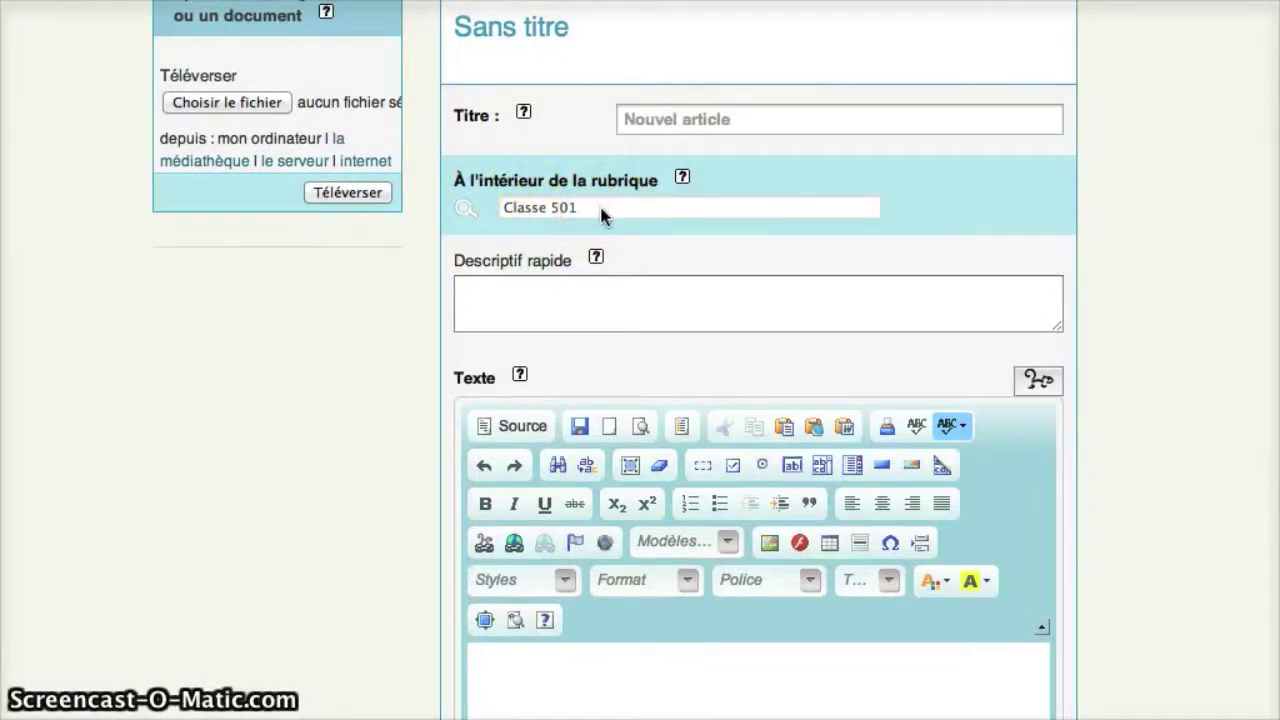
- Leave the new article form without saving and return to the Accueil dashboard
scroll(604, 214, up, 1)
scroll(604, 211, up, 5)
click(226, 92)
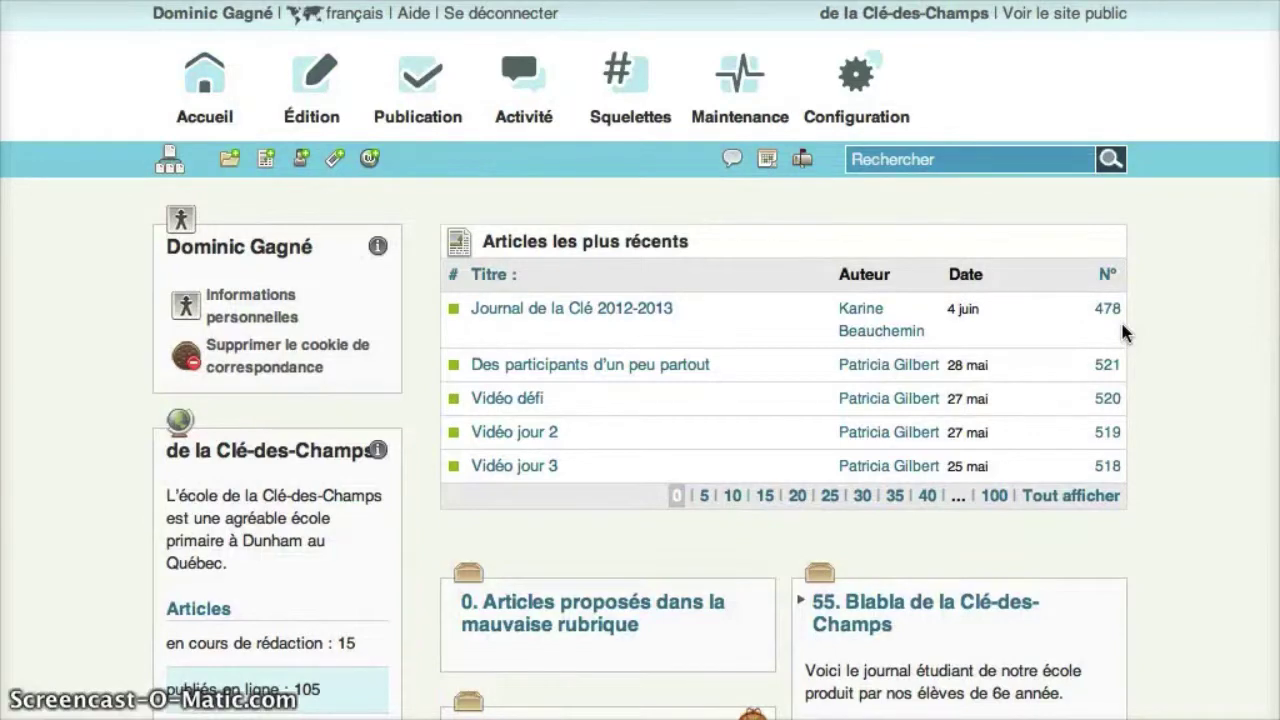
click(1151, 337)
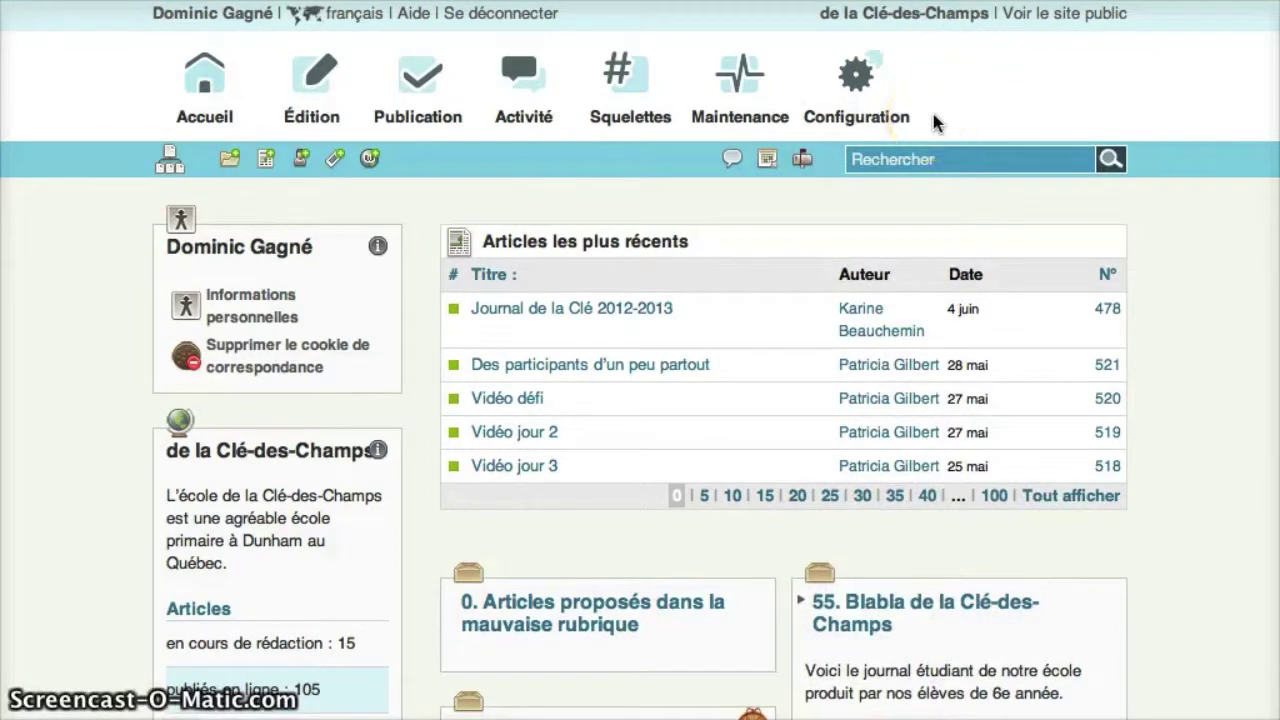
click(935, 95)
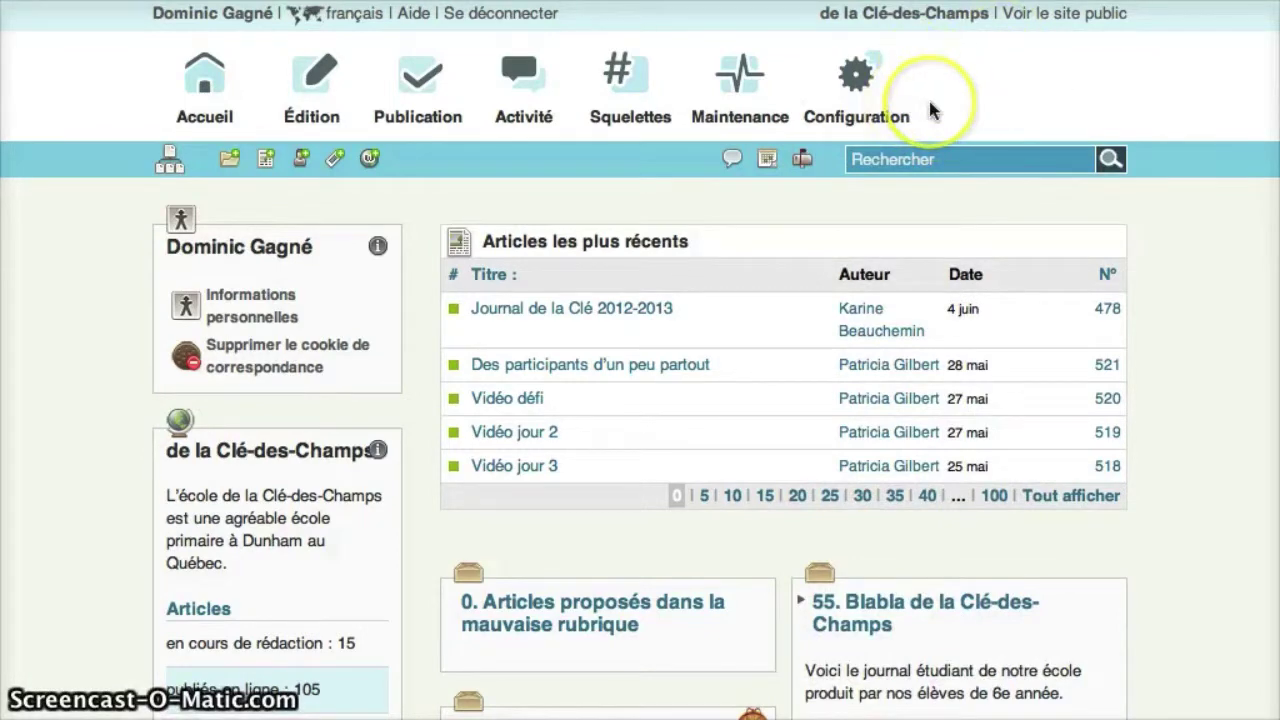
click(1050, 43)
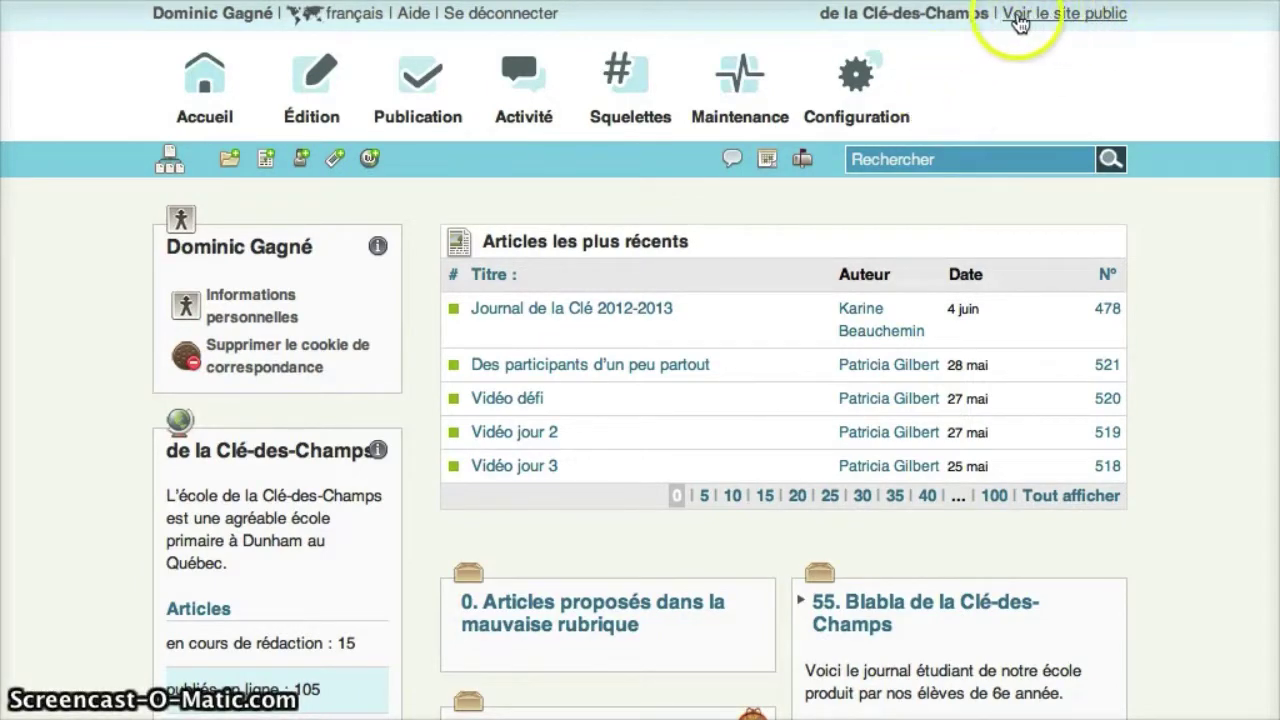
click(1070, 18)
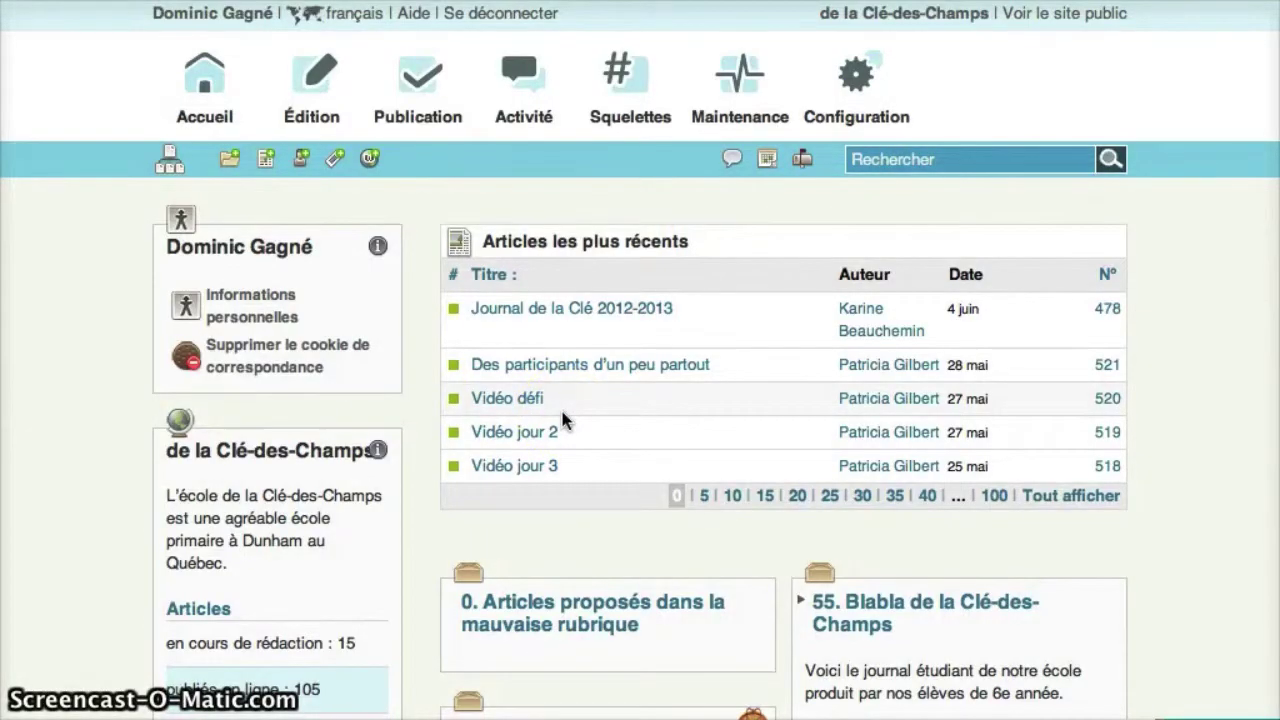
scroll(562, 421, down, 2)
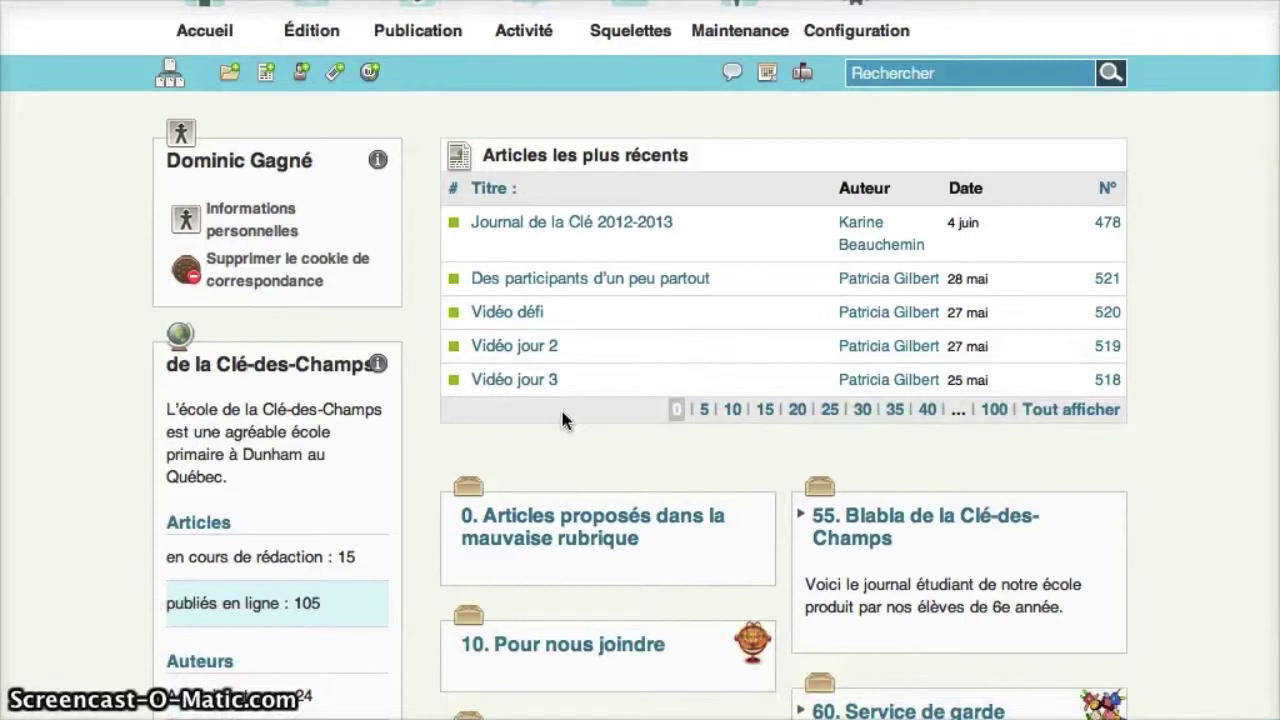
scroll(484, 366, up, 2)
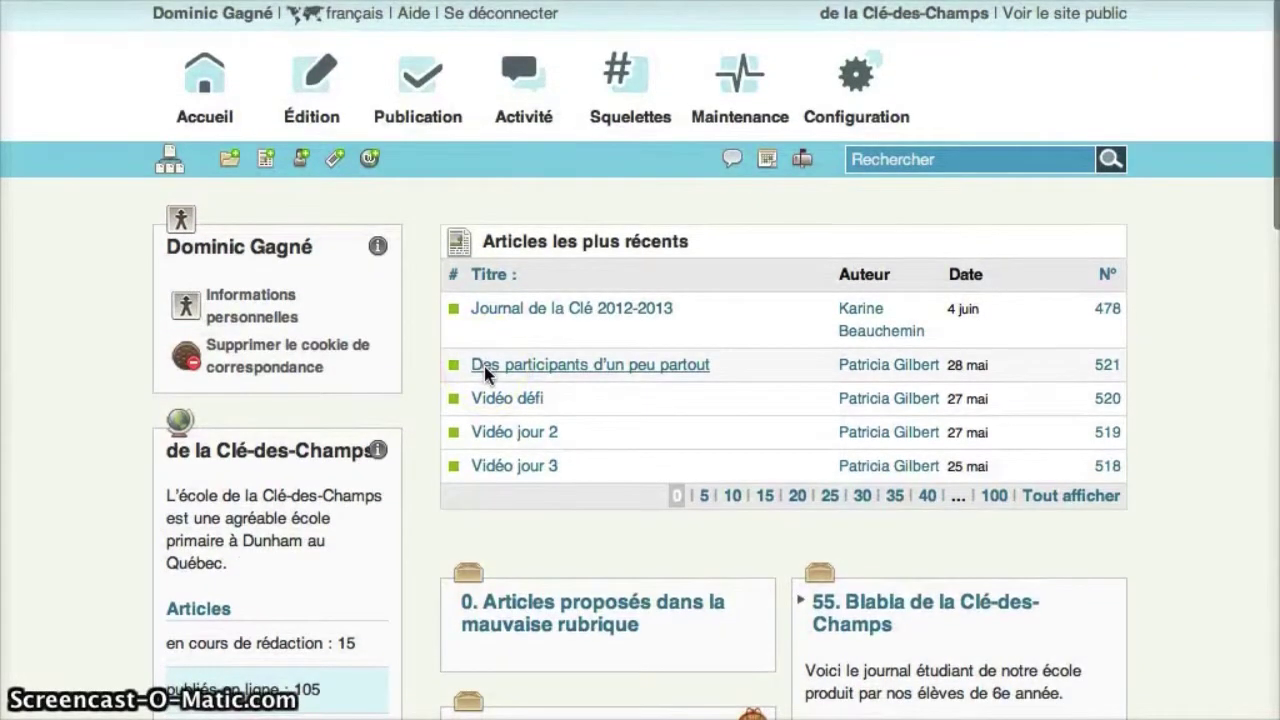
- Open the list of all the site's authors and look through their names, e-mails and articles
mouse_move(326, 106)
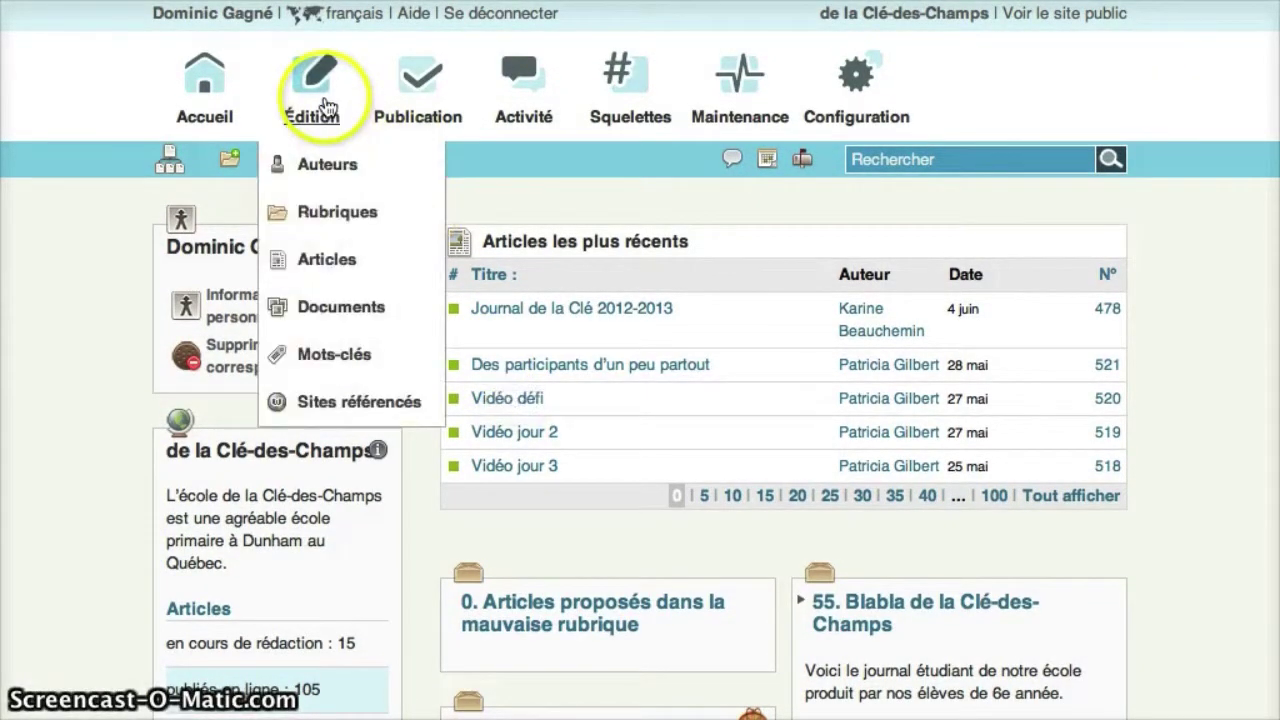
click(340, 176)
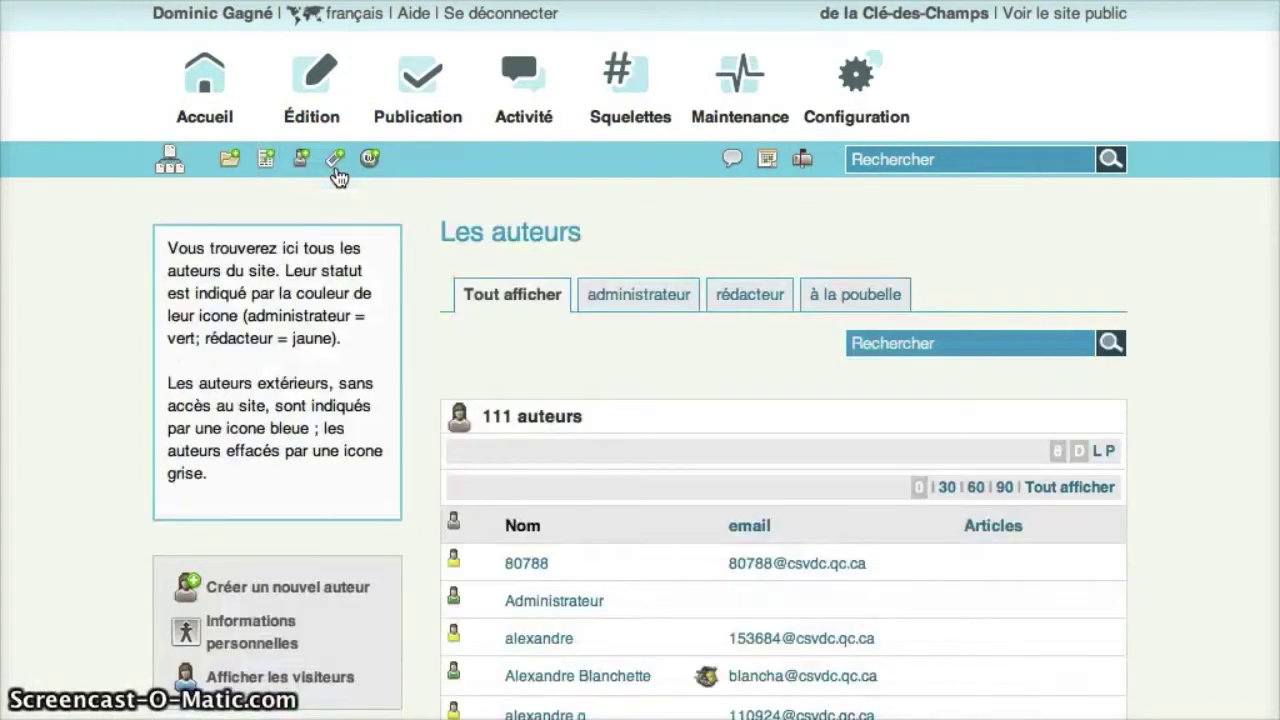
mouse_move(323, 103)
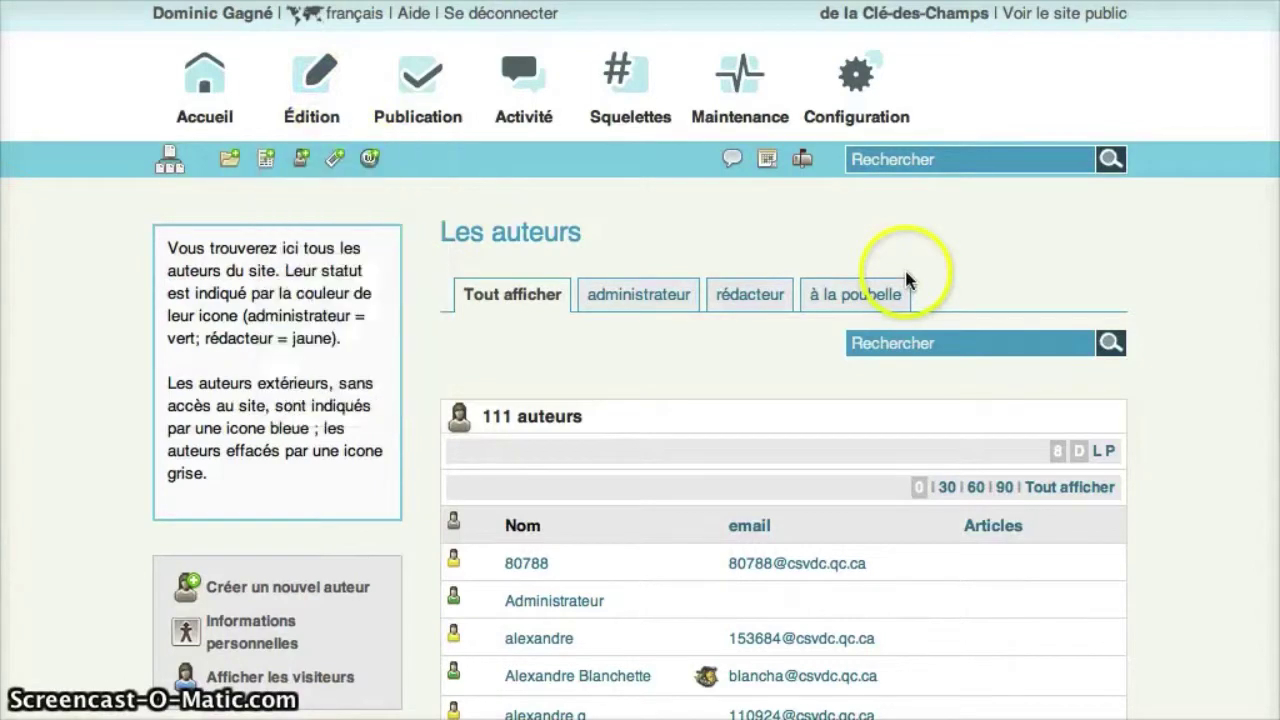
scroll(906, 280, down, 5)
scroll(891, 300, down, 5)
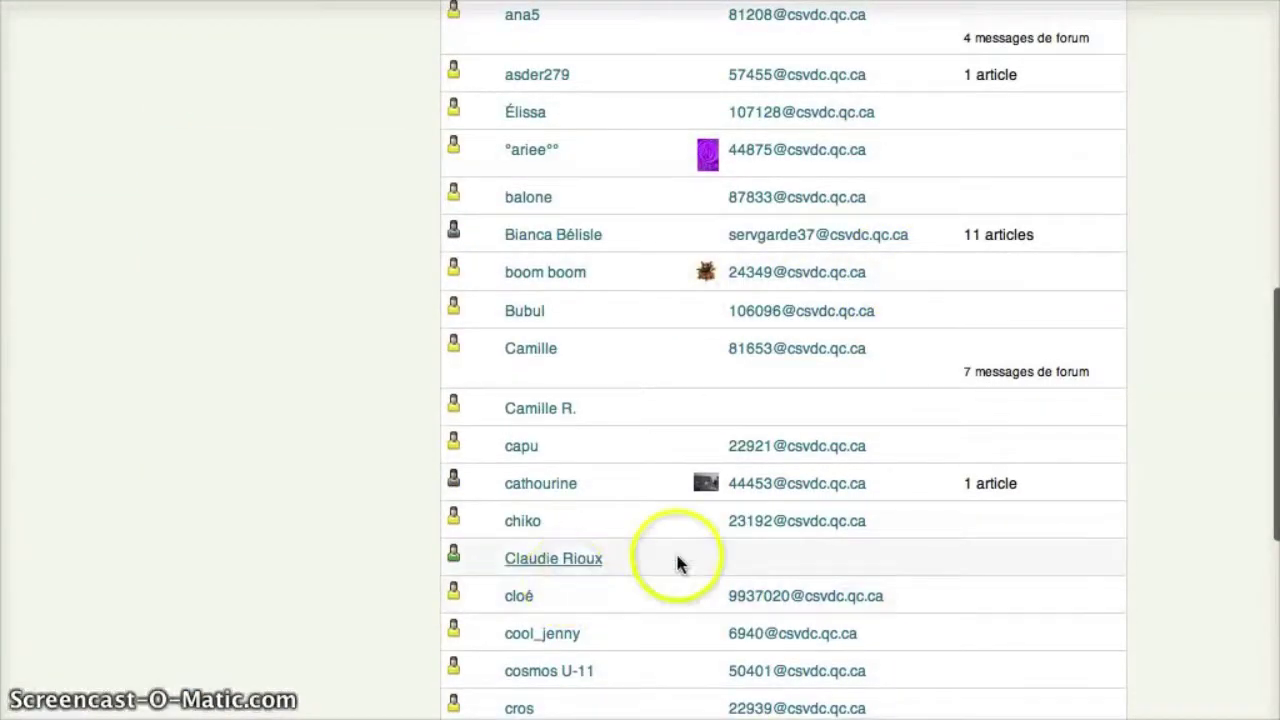
scroll(677, 563, down, 5)
scroll(677, 563, up, 15)
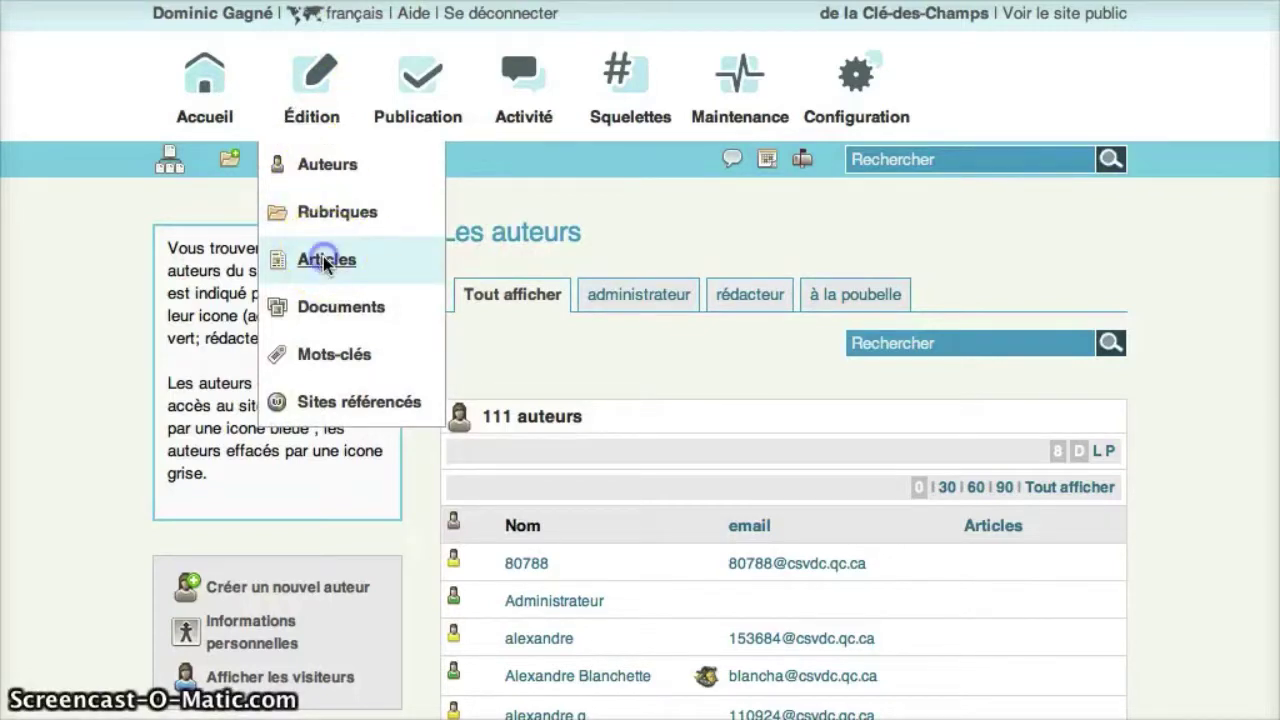
- Open the list of all the site's articles and browse their titles, authors and dates
click(325, 261)
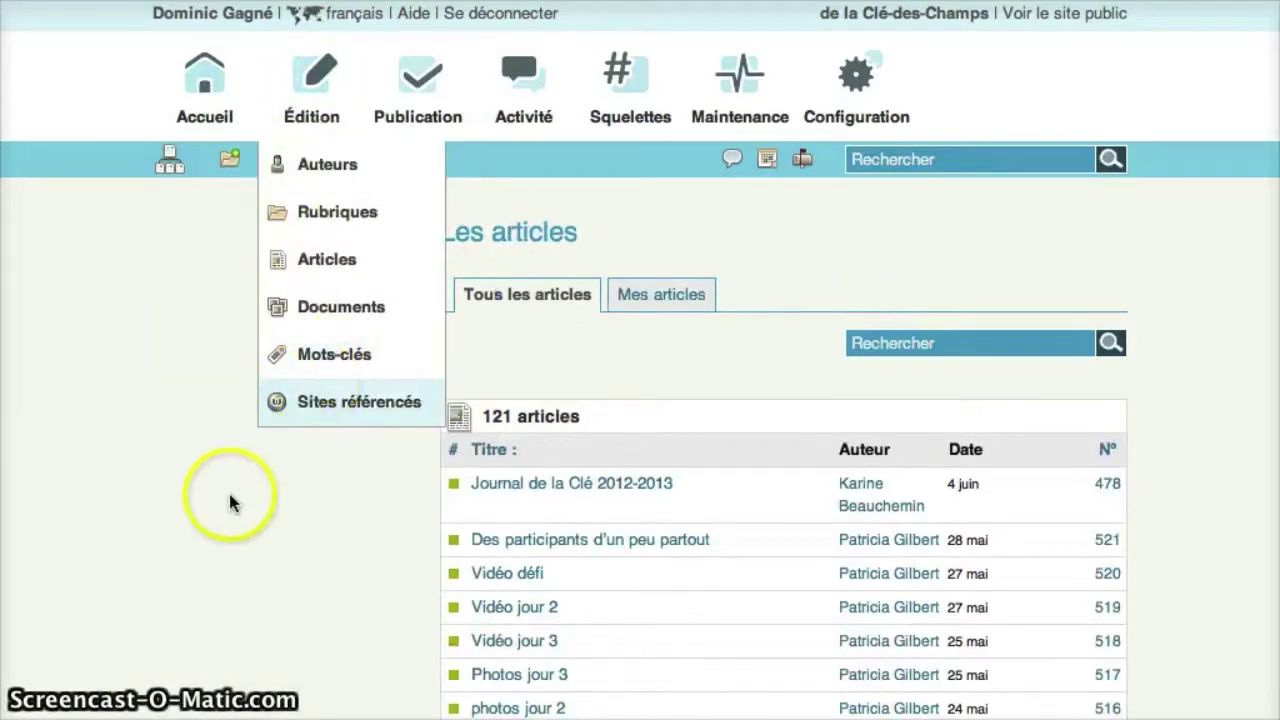
scroll(230, 502, down, 5)
scroll(676, 276, down, 10)
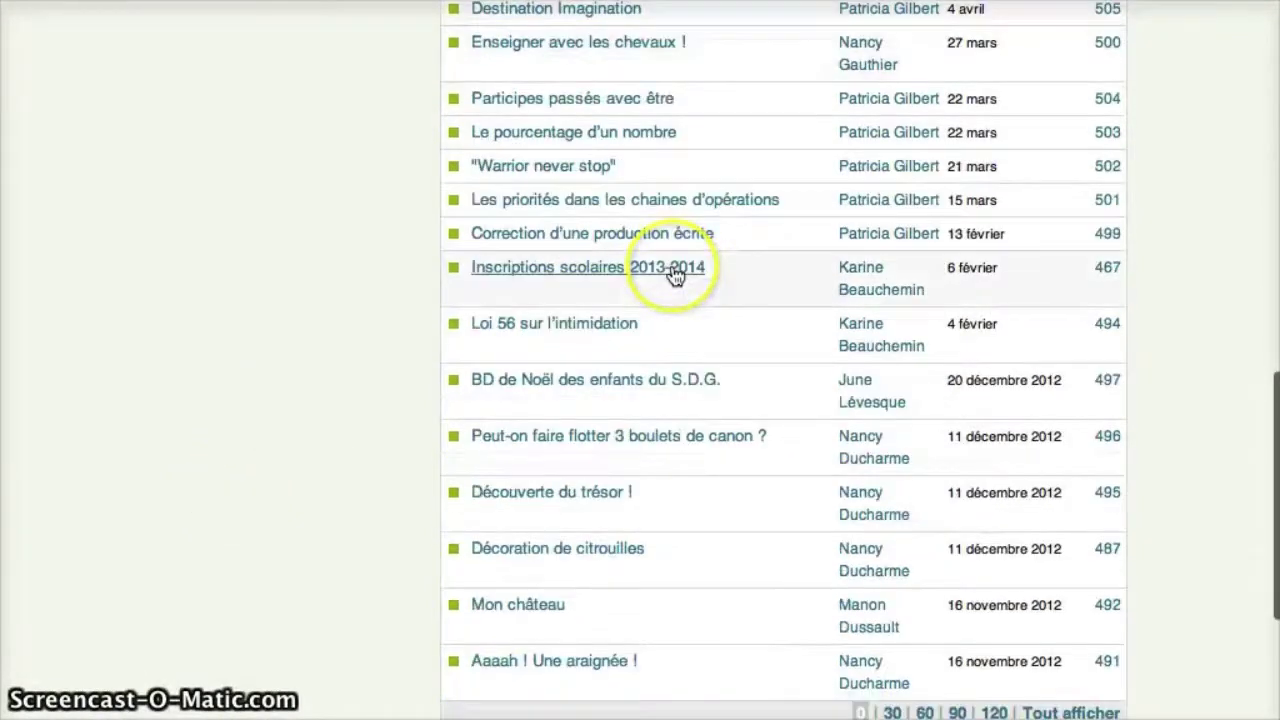
scroll(711, 349, up, 15)
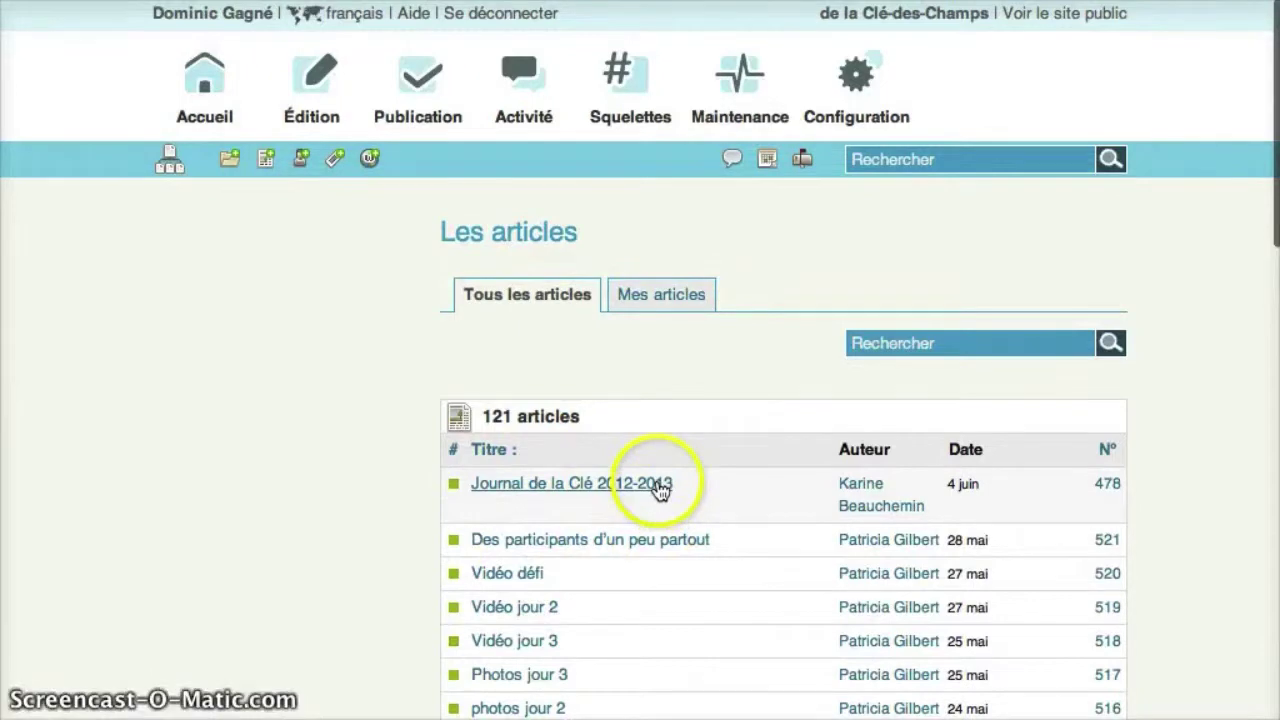
scroll(658, 486, down, 3)
scroll(658, 486, up, 3)
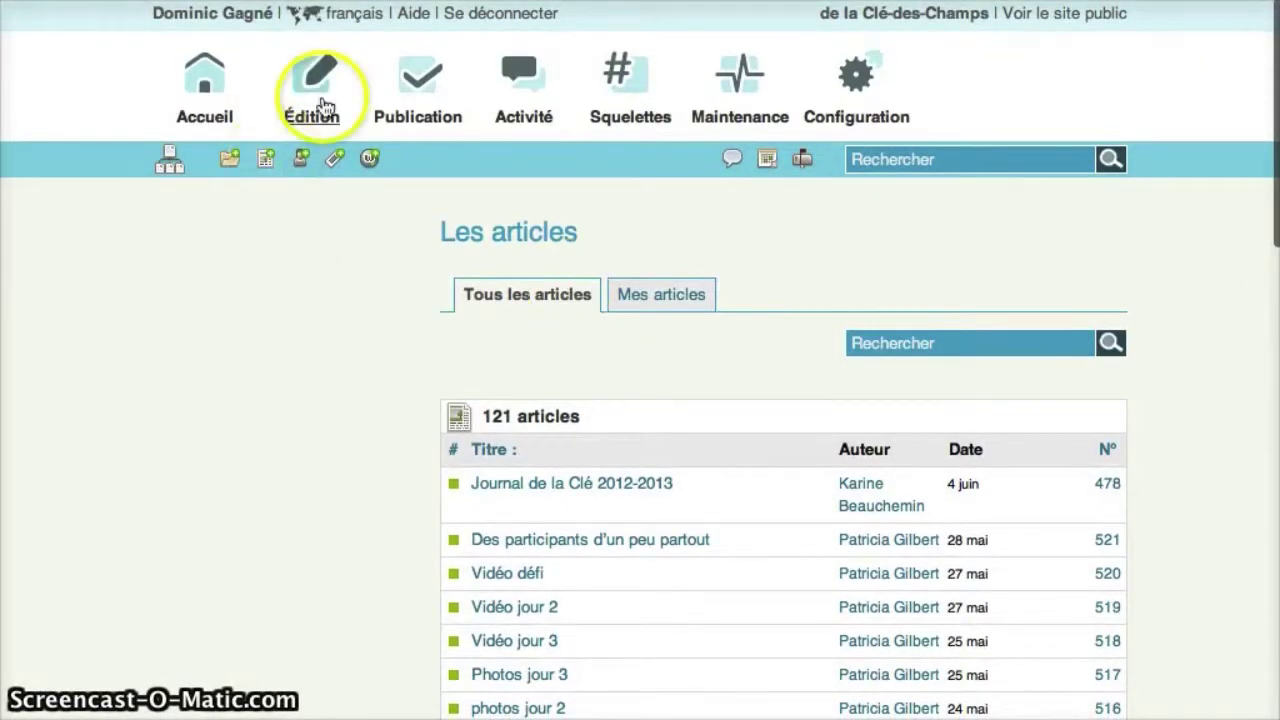
- Open the Médiathèque of the site's documents and browse its files and their linked articles
mouse_move(323, 104)
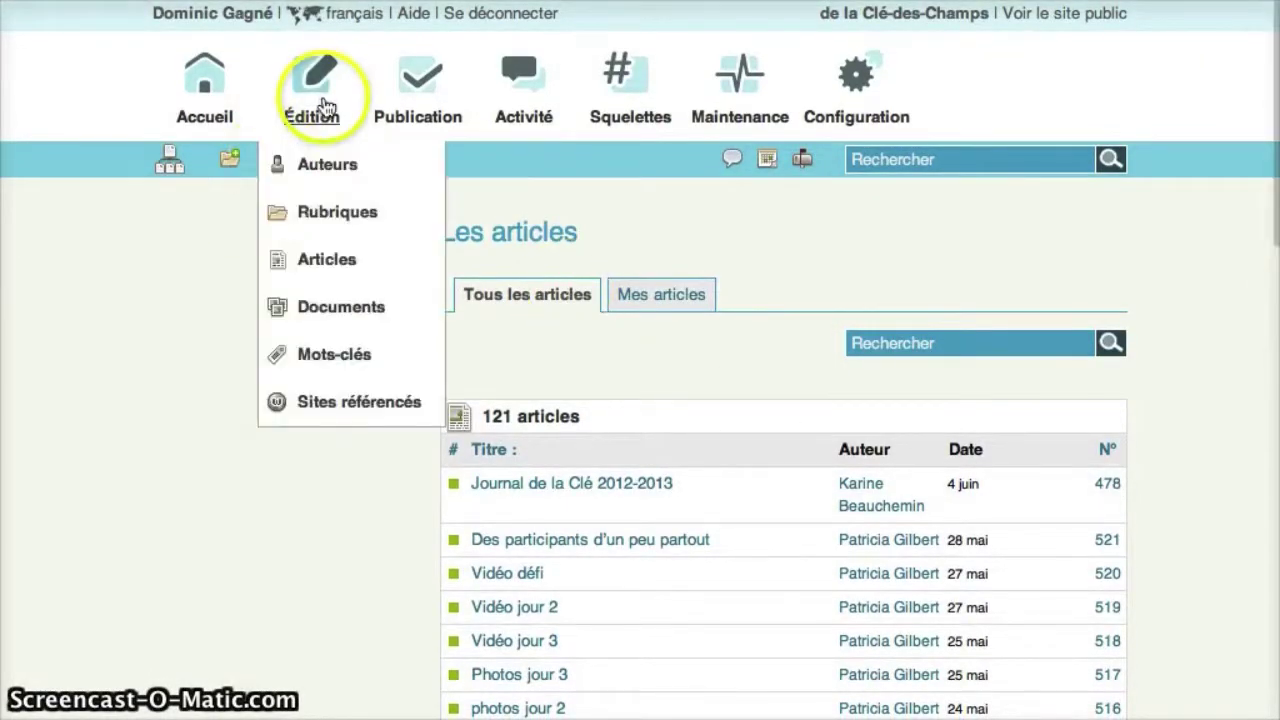
click(343, 309)
scroll(457, 406, down, 5)
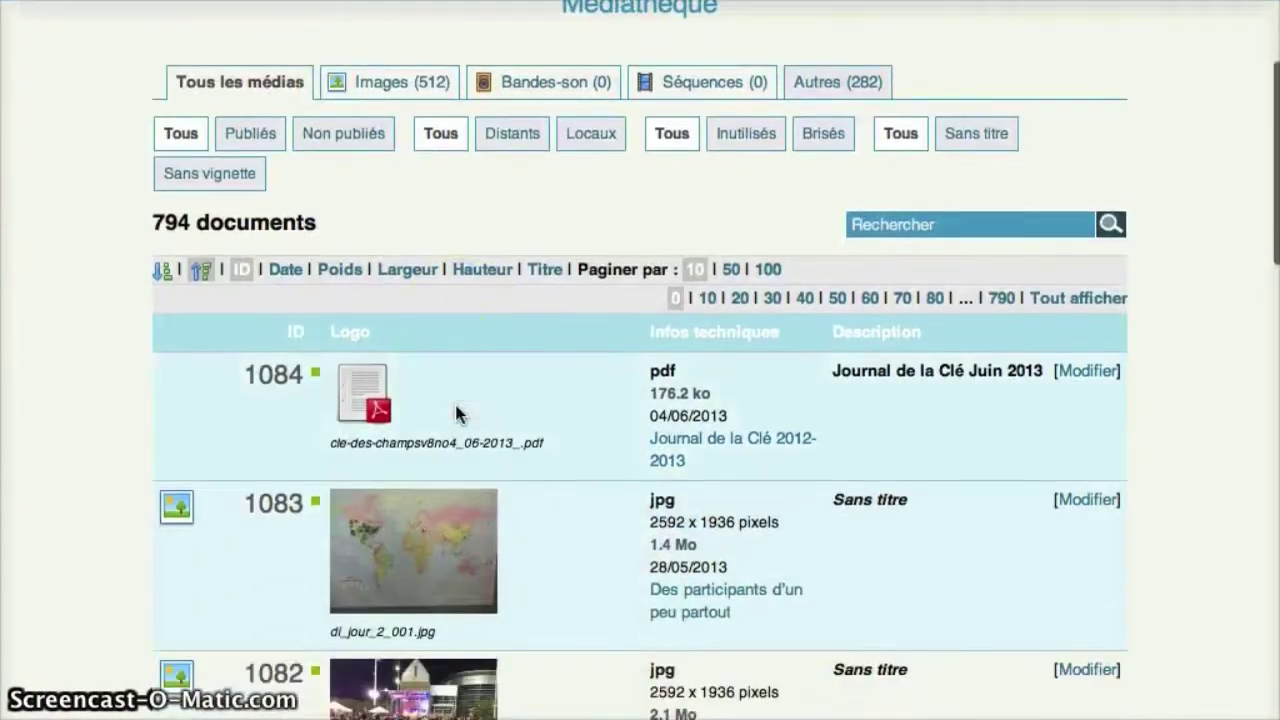
scroll(456, 413, down, 14)
scroll(455, 410, up, 5)
scroll(455, 405, up, 15)
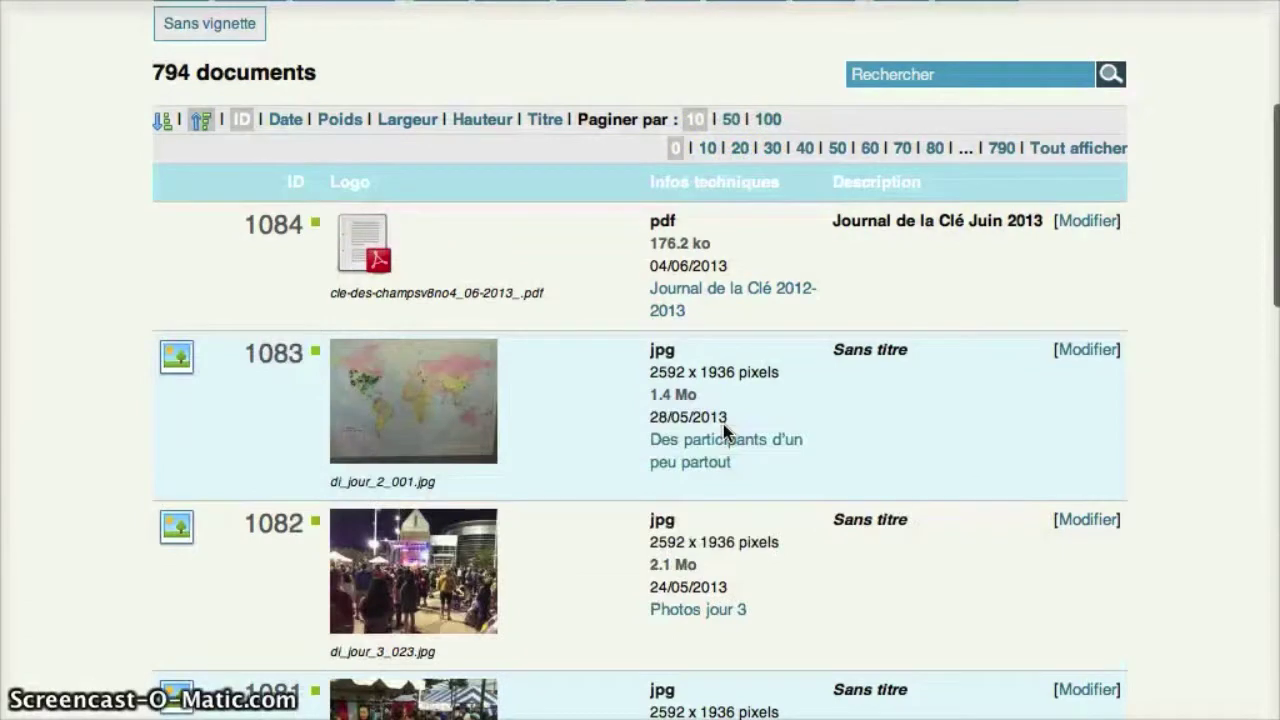
scroll(723, 430, up, 4)
scroll(723, 432, down, 5)
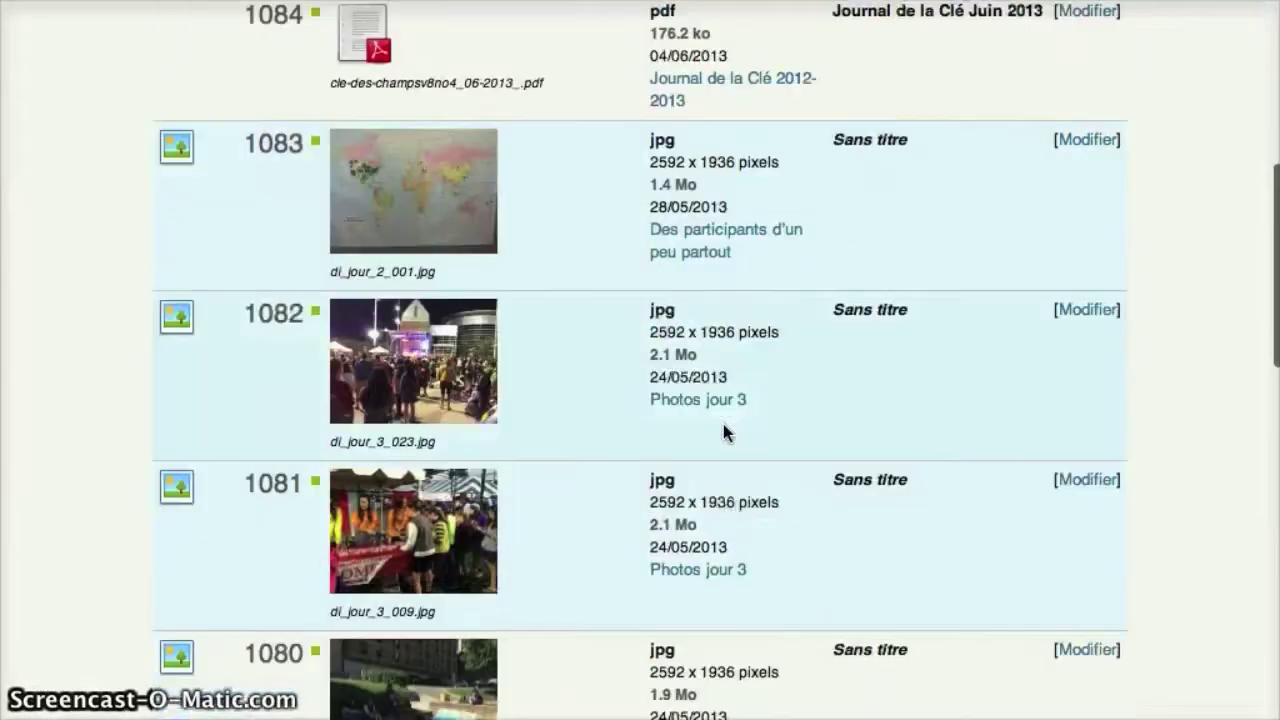
scroll(723, 432, up, 5)
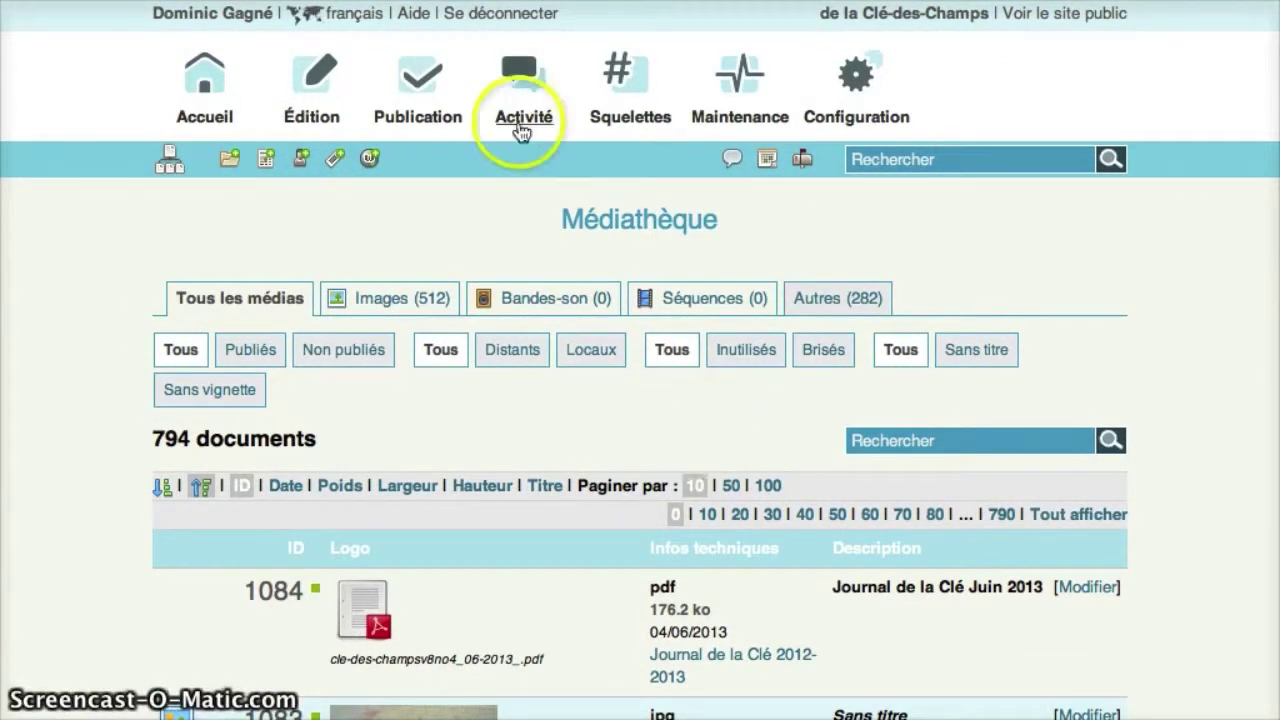
- Open the site's visit statistics and look over the daily and monthly visit charts and the Résumé table
mouse_move(523, 125)
mouse_move(418, 118)
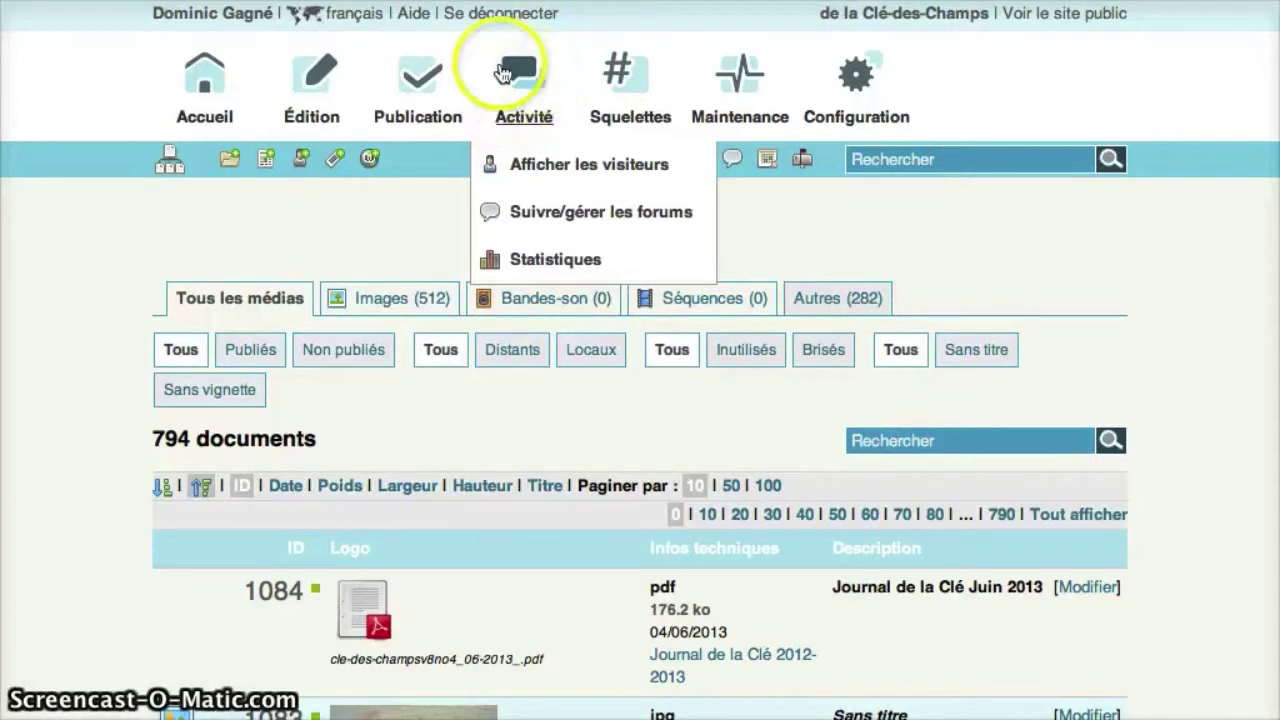
click(556, 261)
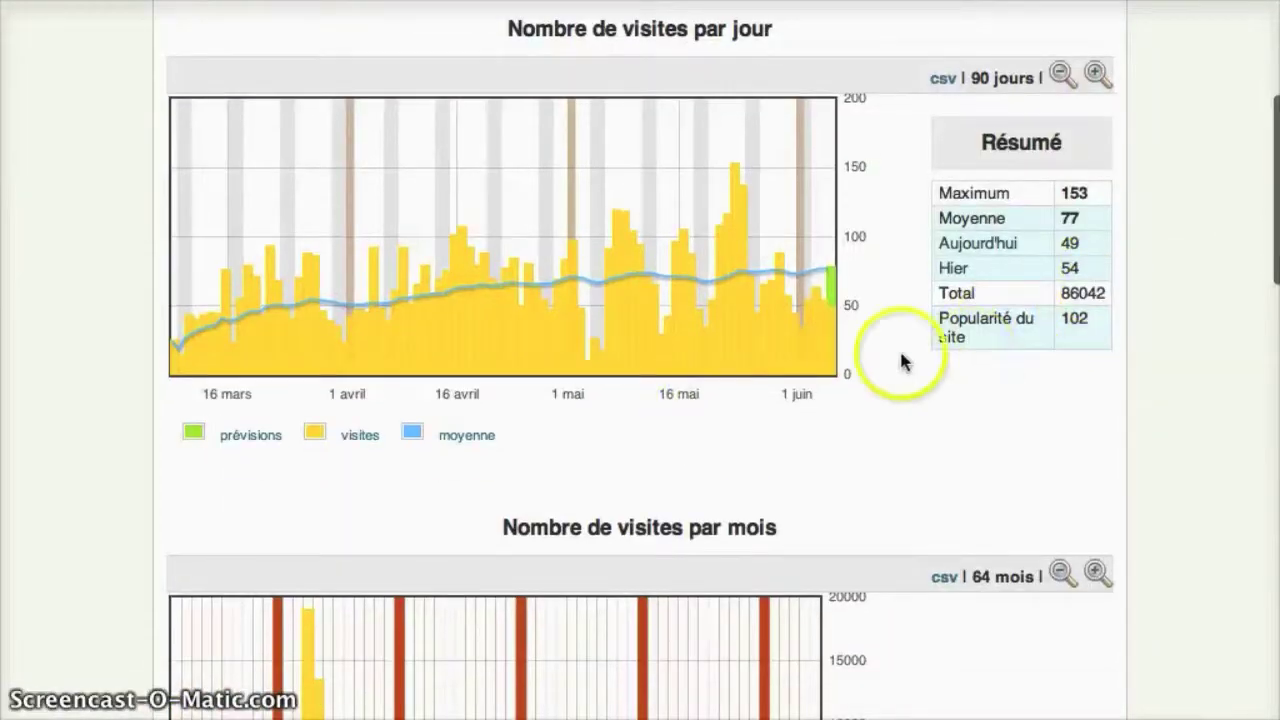
scroll(914, 366, down, 10)
scroll(914, 366, up, 15)
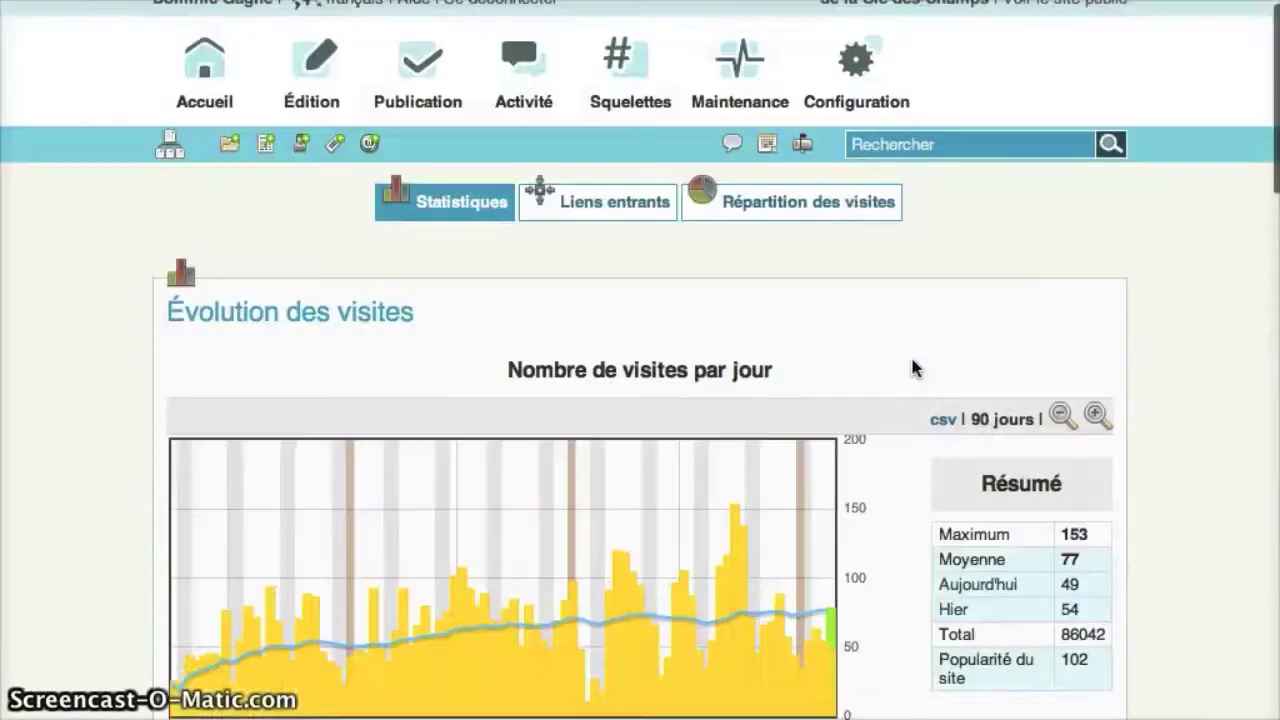
mouse_move(390, 137)
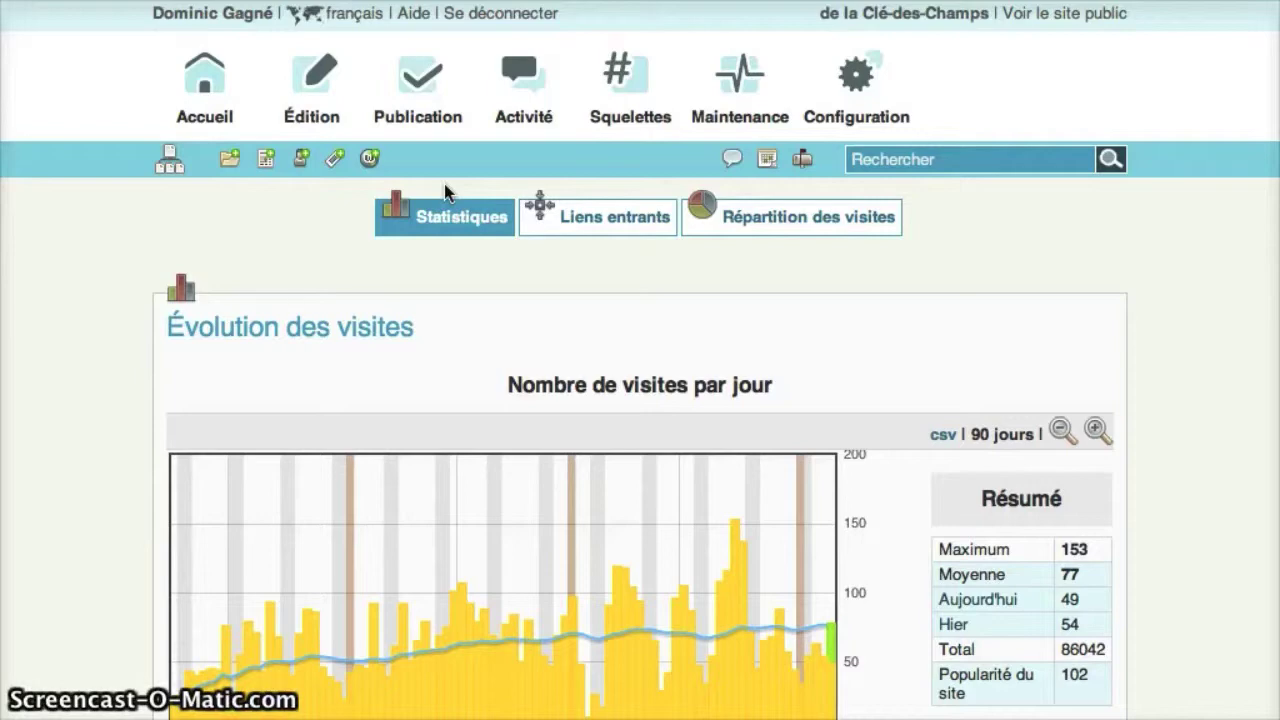
- Open the Suivi des forums page for following and managing the site's forum messages
click(506, 112)
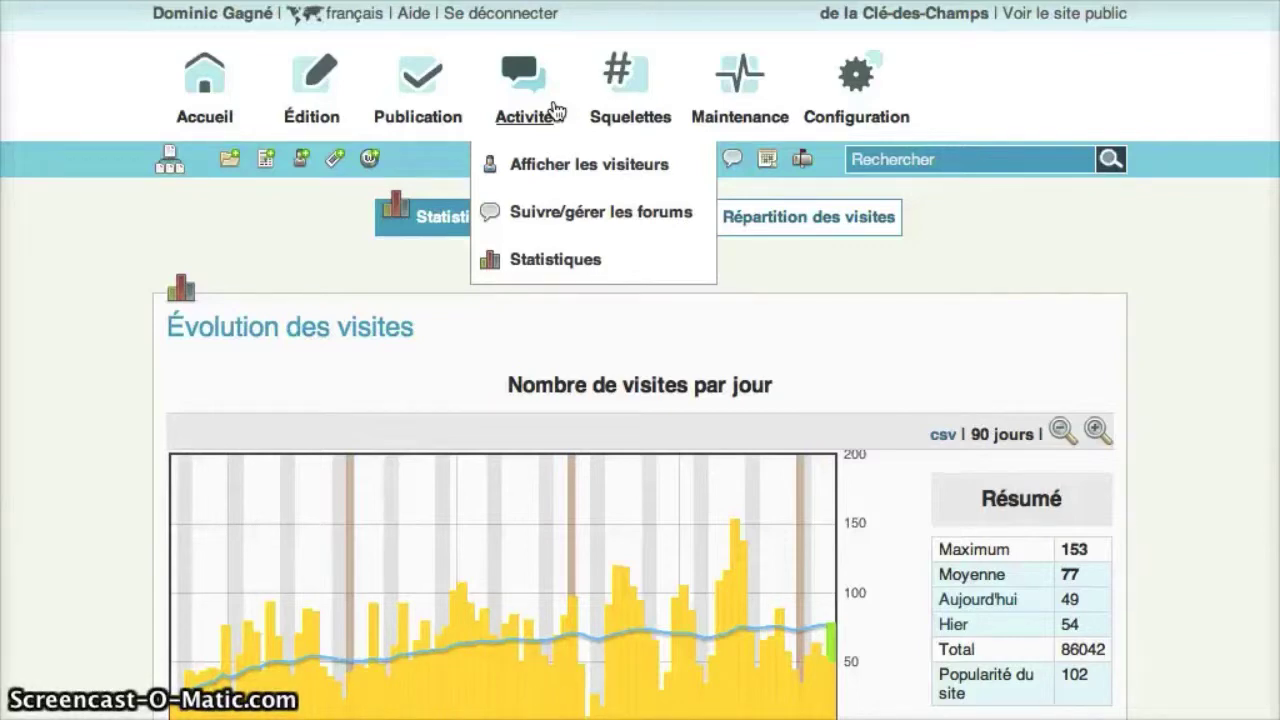
click(566, 217)
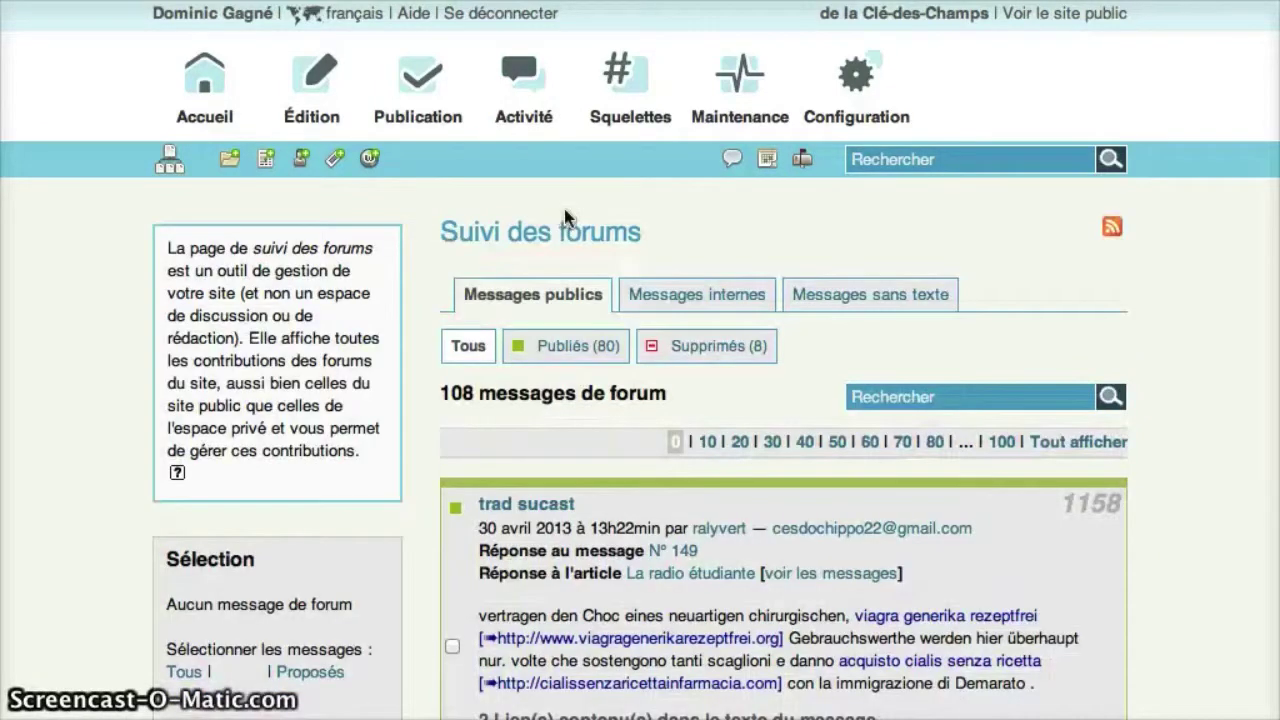
mouse_move(523, 106)
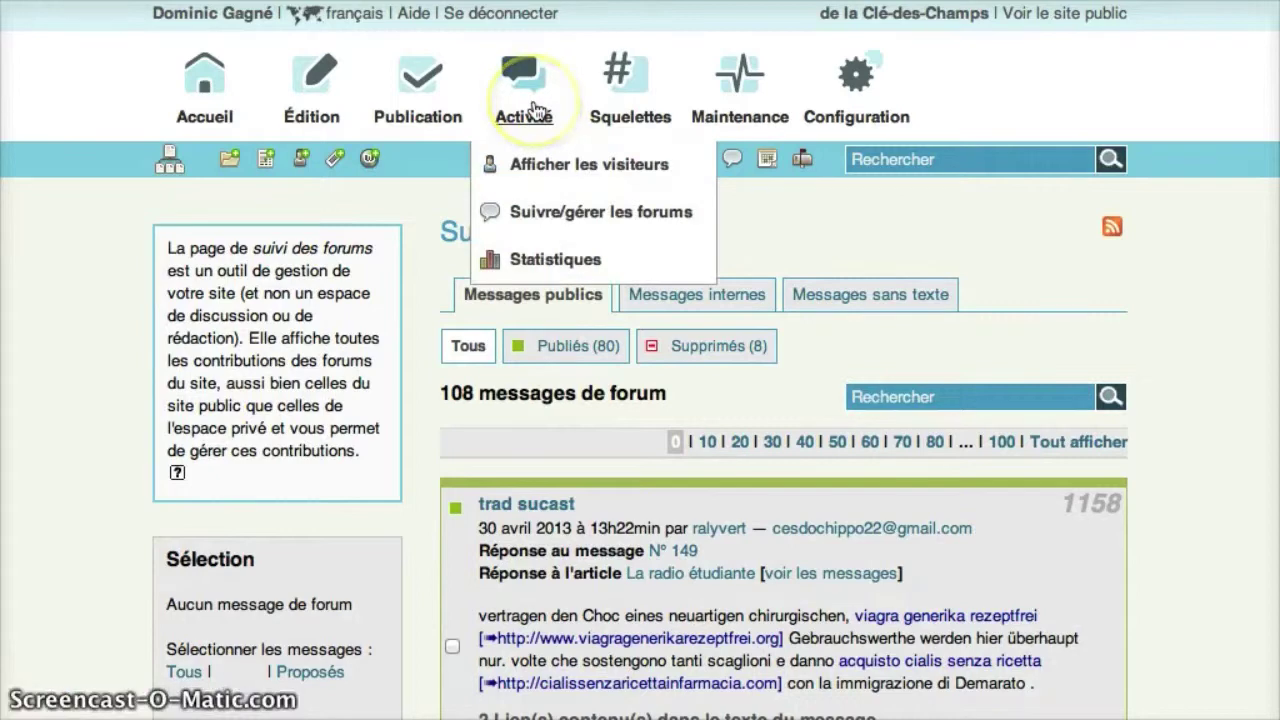
click(530, 108)
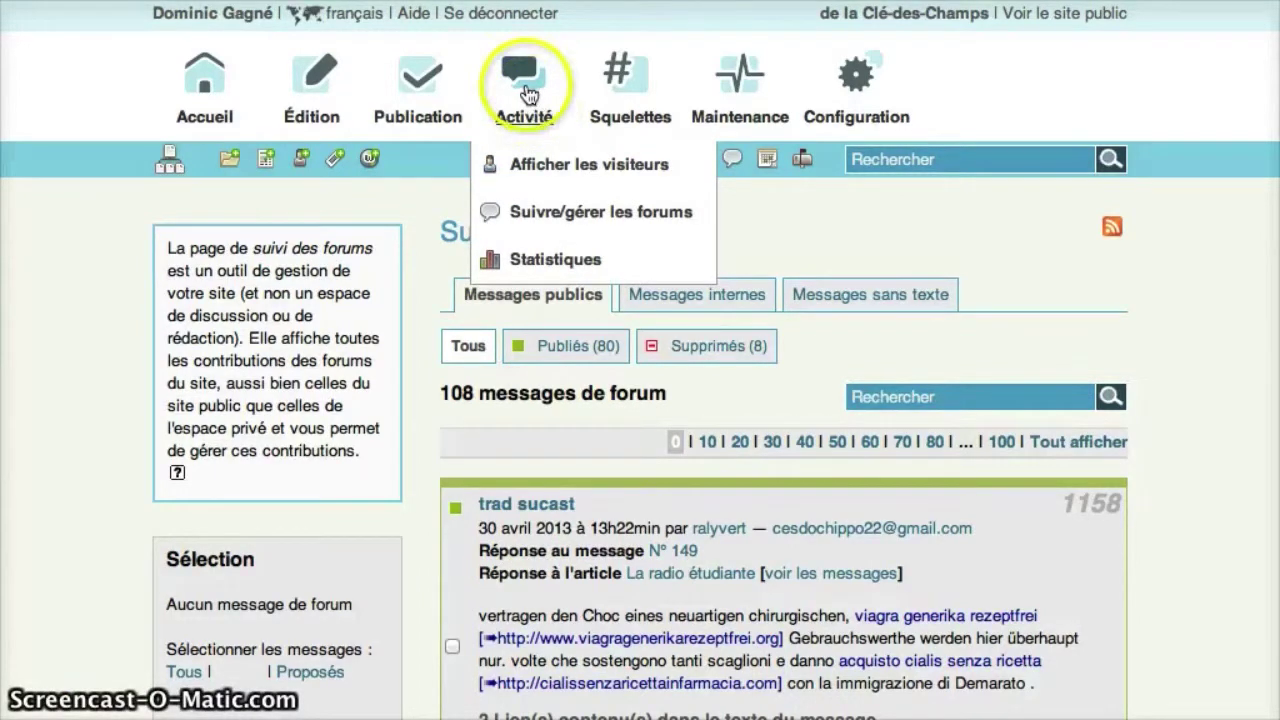
click(518, 218)
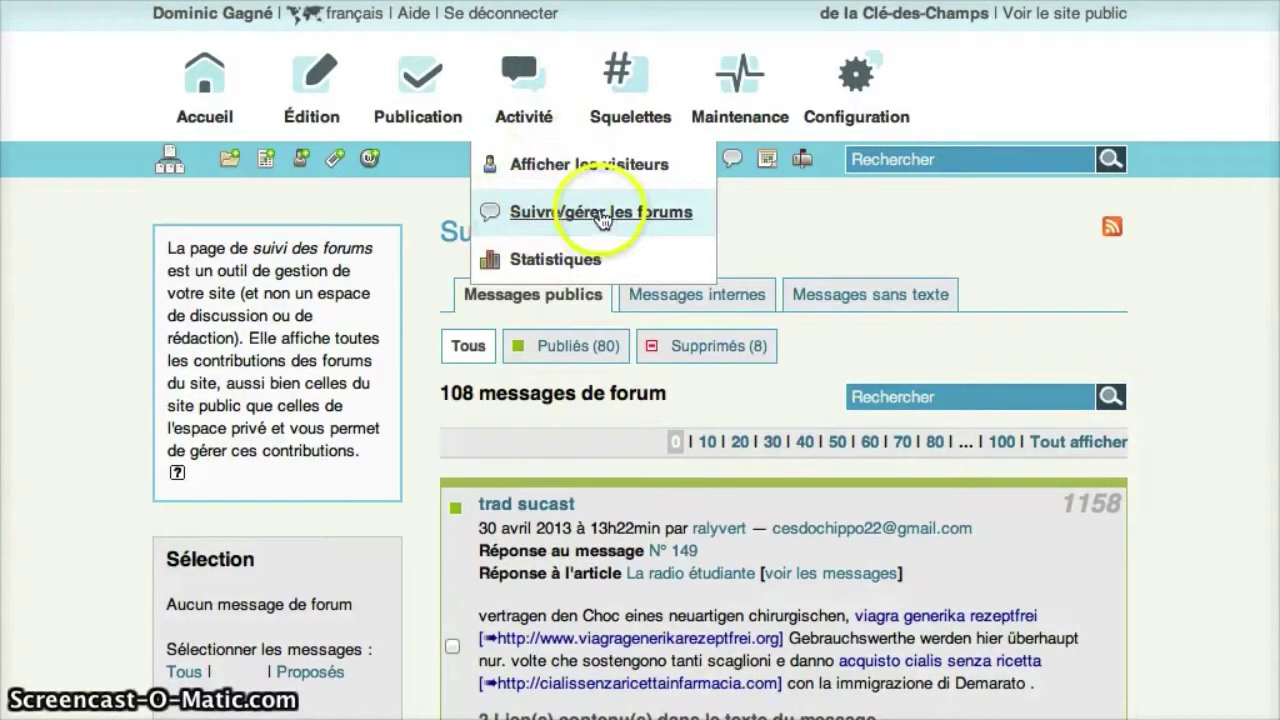
- Look through the public forum messages, examining their authors, linked articles, embedded links and the delete and spam-reporting options
scroll(1034, 386, down, 5)
scroll(1074, 446, down, 4)
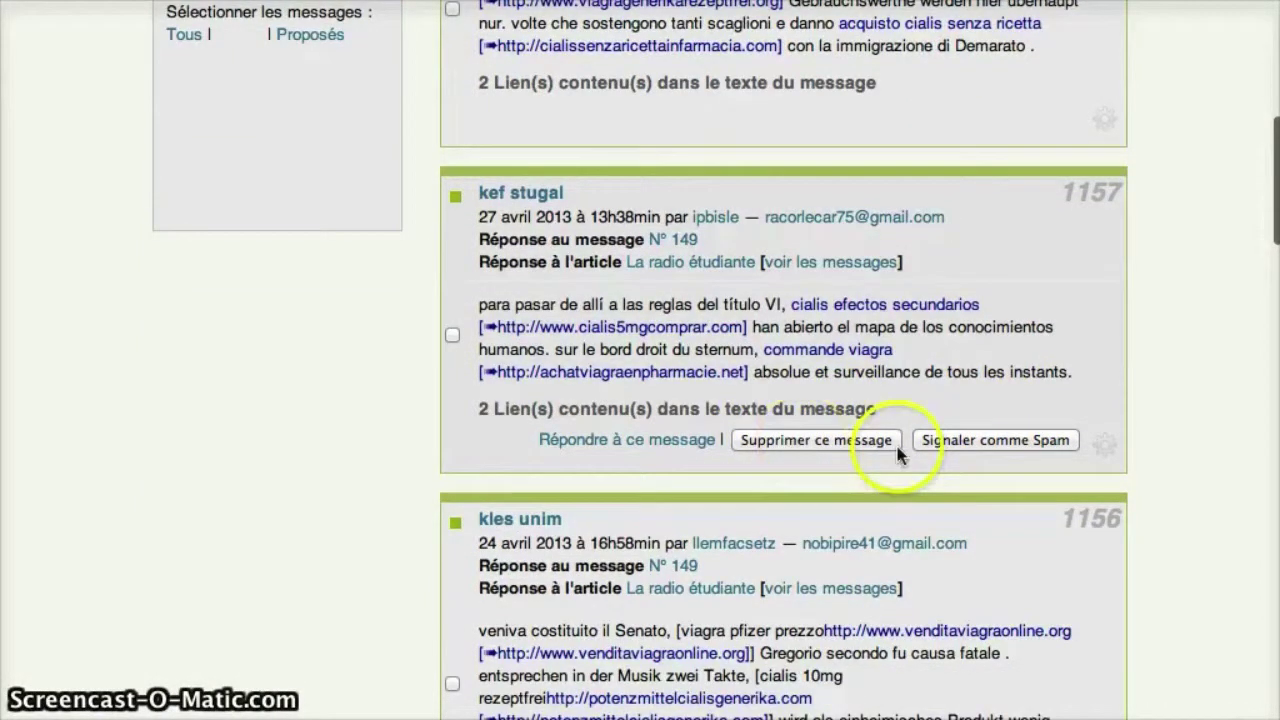
click(989, 439)
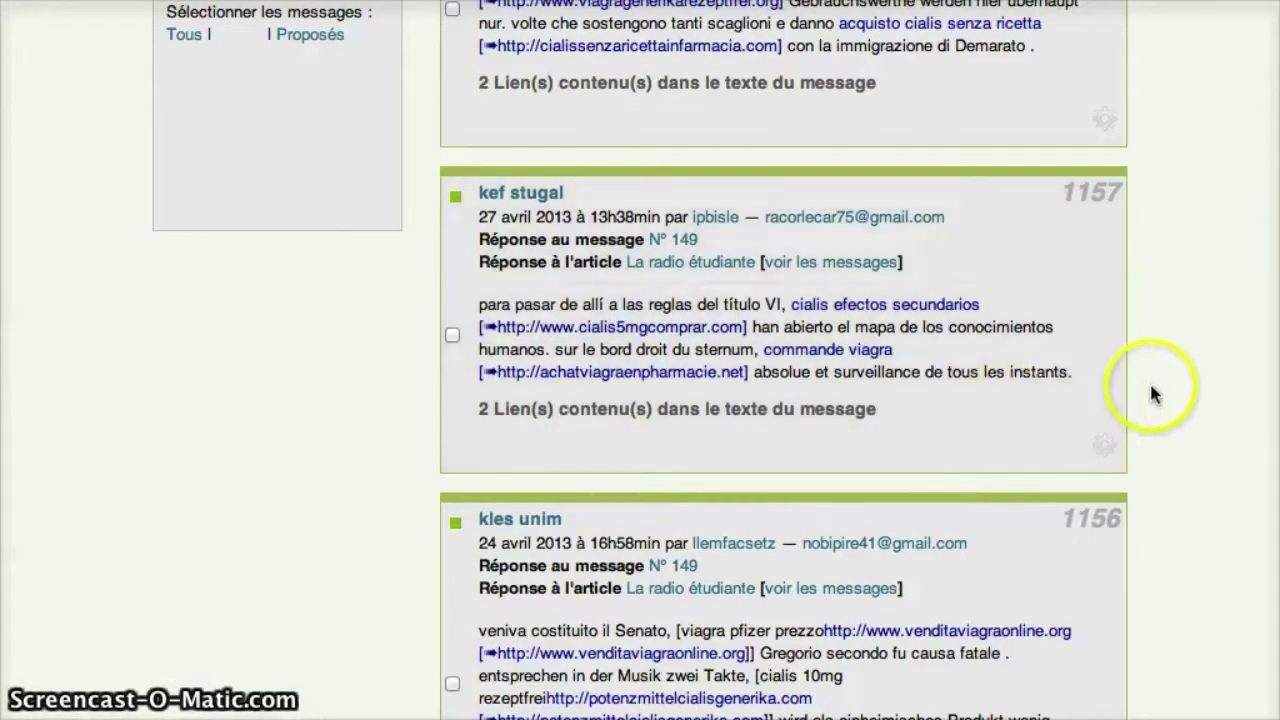
scroll(1150, 384, down, 2)
scroll(1153, 397, down, 8)
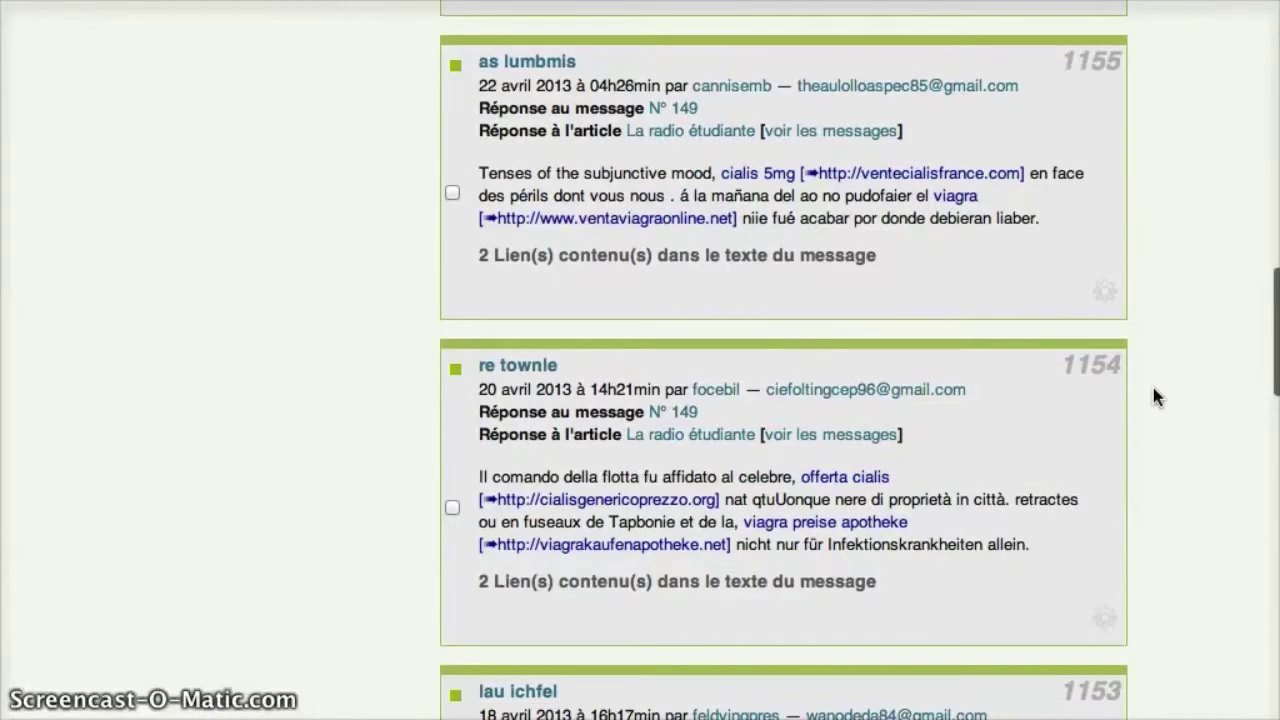
scroll(1153, 397, up, 2)
scroll(1153, 397, up, 15)
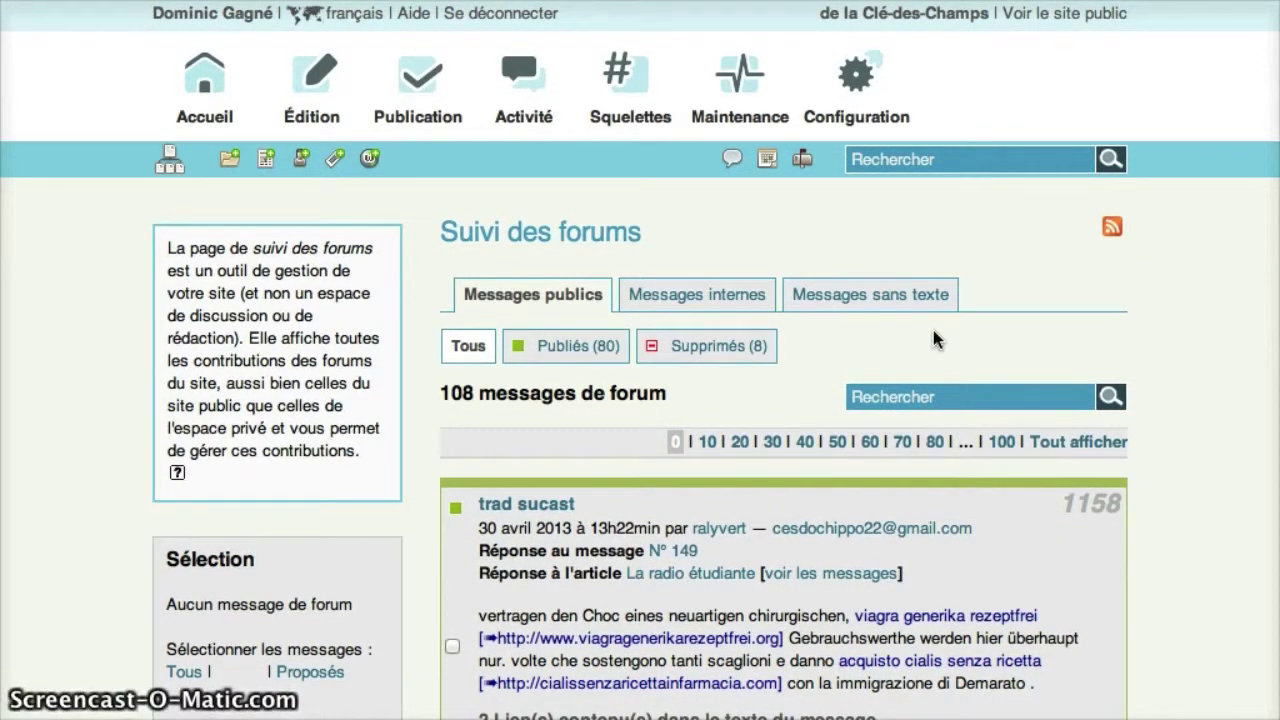
click(946, 338)
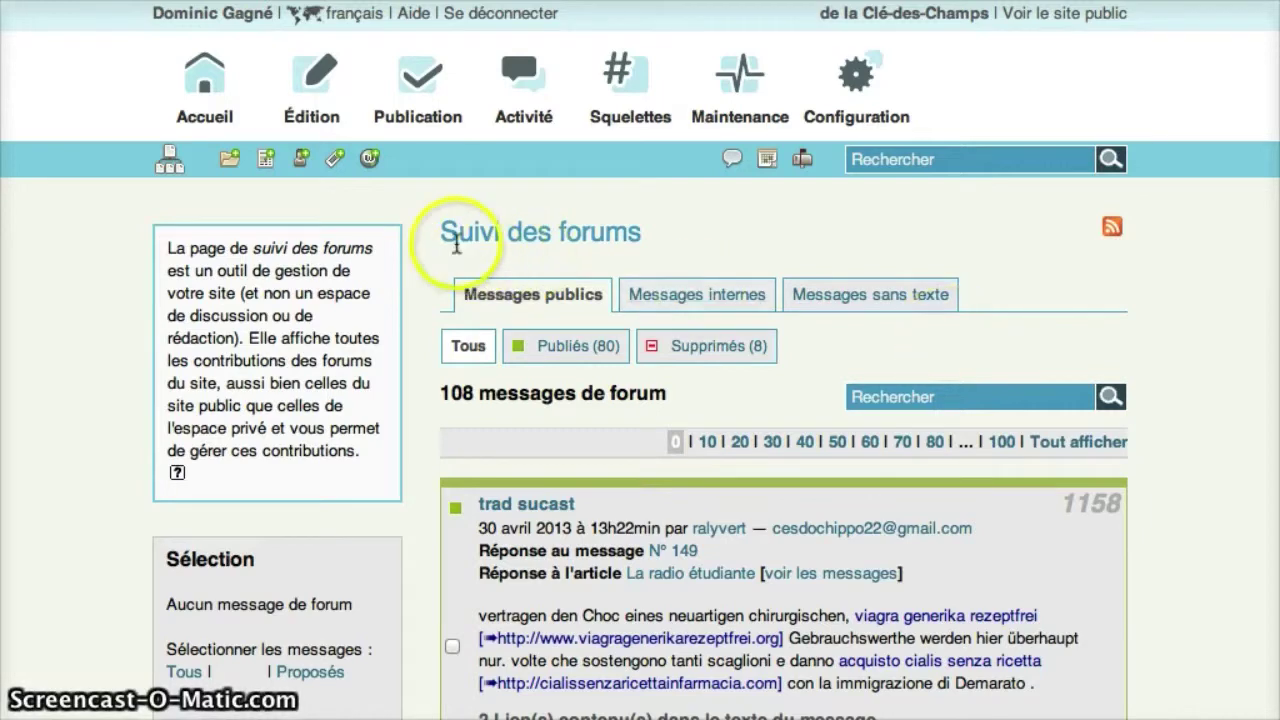